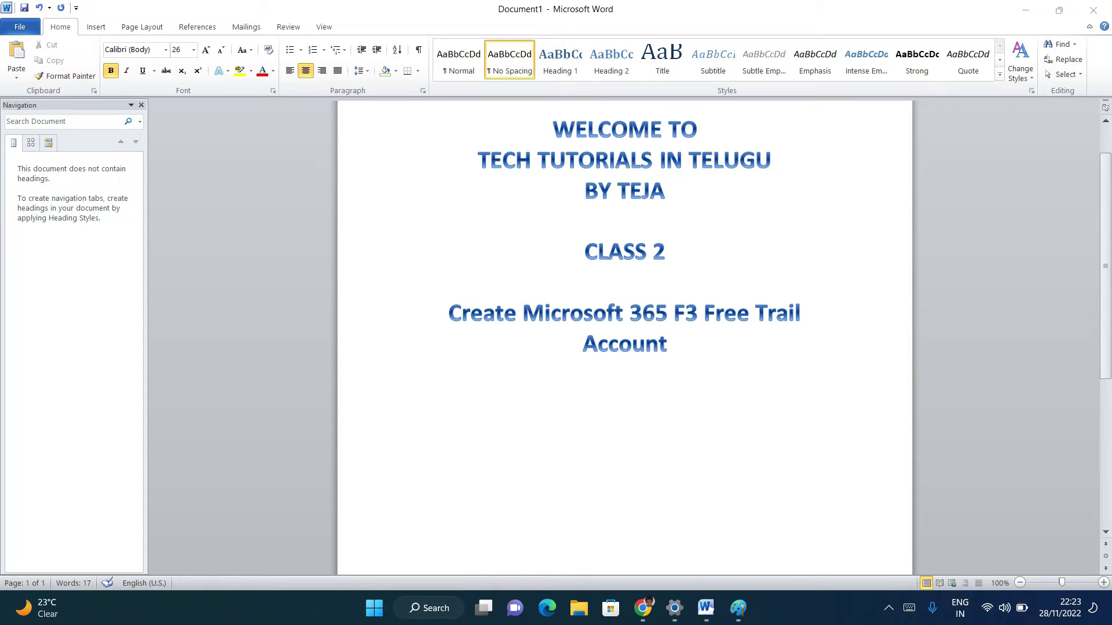
Close the Widgets panel and select the 'Create Microsoft 365 F3 Free Trail Account' heading in Word
{"action": "left_click", "coordinate": [34, 608]}
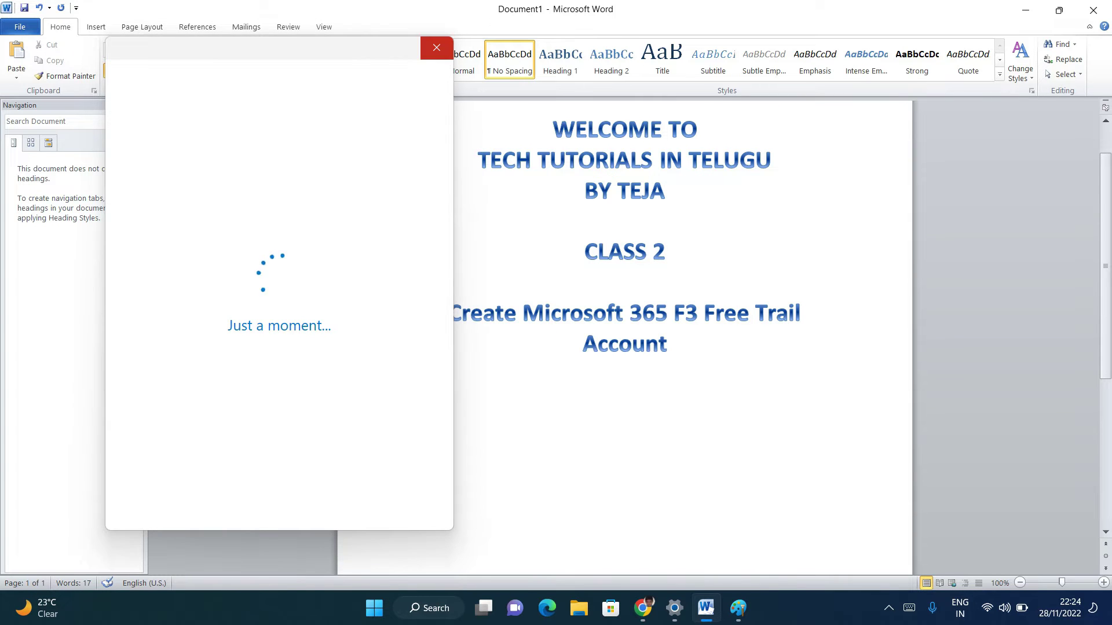
{"action": "left_click", "coordinate": [436, 47]}
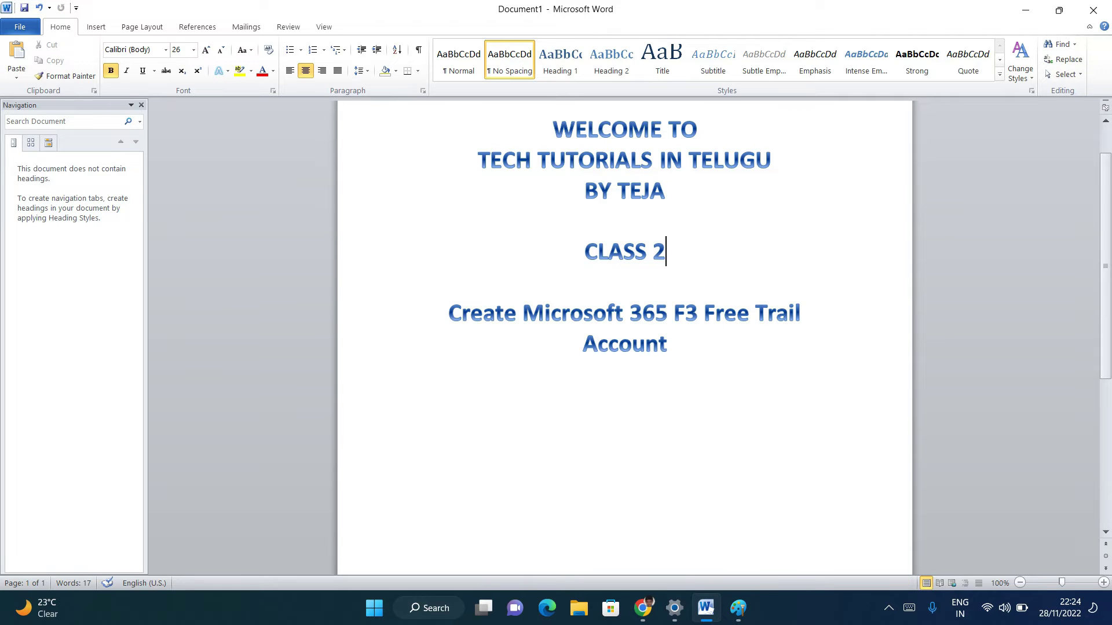
{"action": "key", "text": "ctrl+Down"}
{"action": "key", "text": "ctrl+Down"}
{"action": "key", "text": "ctrl+shift+Right"}
{"action": "key", "text": "ctrl+shift+Right"}
{"action": "key", "text": "ctrl+shift+Right"}
{"action": "key", "text": "ctrl+shift+Down"}
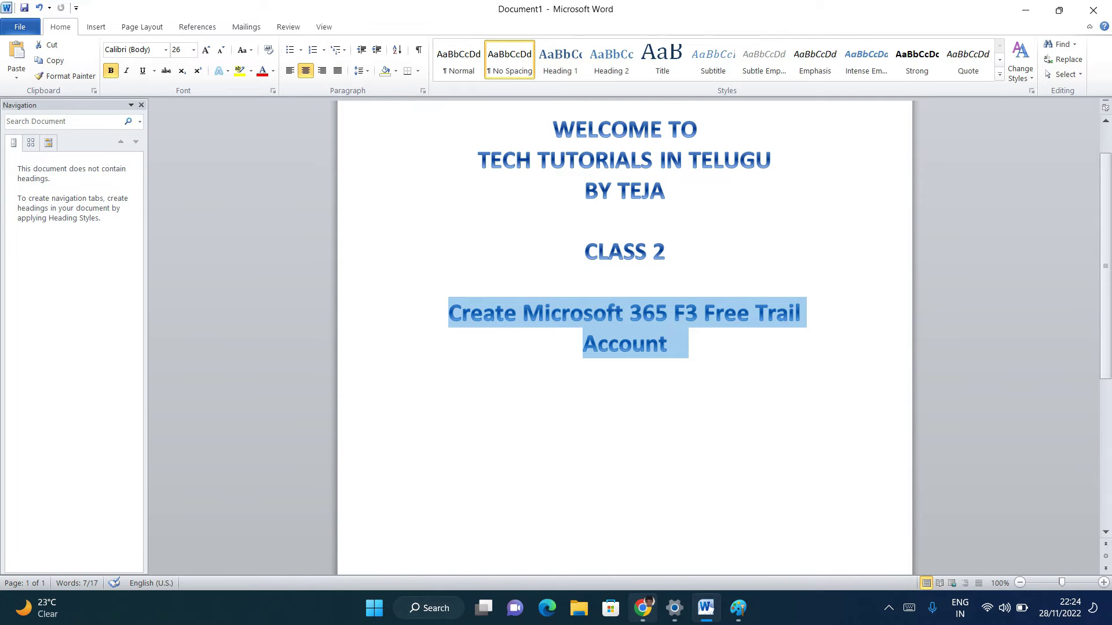
In Chrome, open a new tab and close the Microsoft 365 for Frontline Workers tab
{"action": "left_click", "coordinate": [643, 608]}
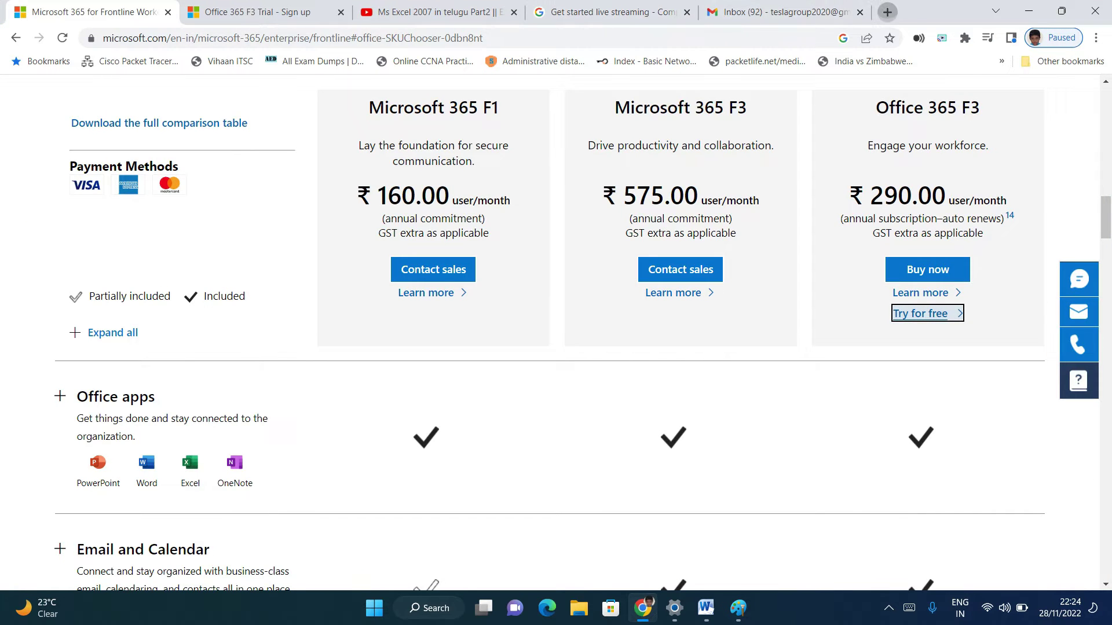
{"action": "key", "text": "ctrl+t"}
{"action": "left_click", "coordinate": [146, 11]}
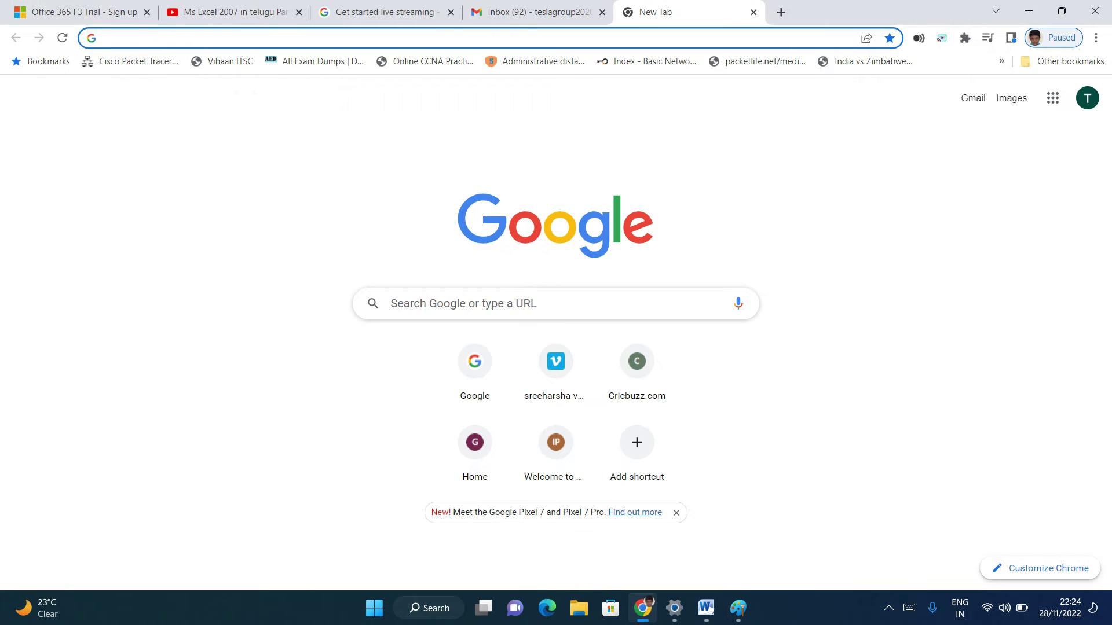
Search Google for 'microsot 365' and open the official Microsoft 365 plans link
{"action": "key", "text": "ctrl+l"}
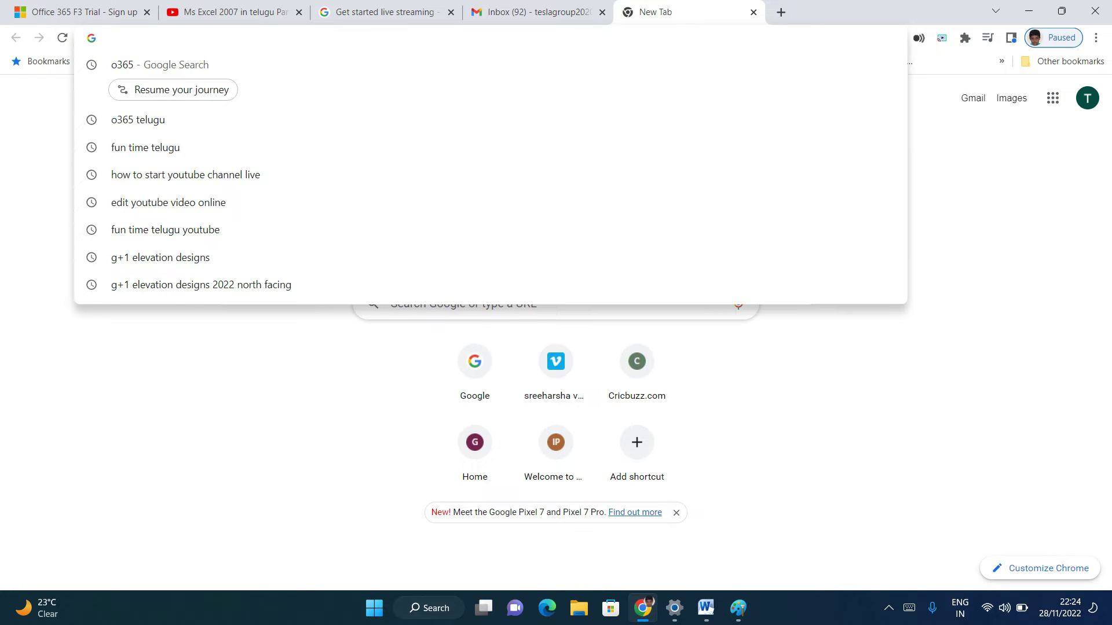
{"action": "type", "text": "microsot"}
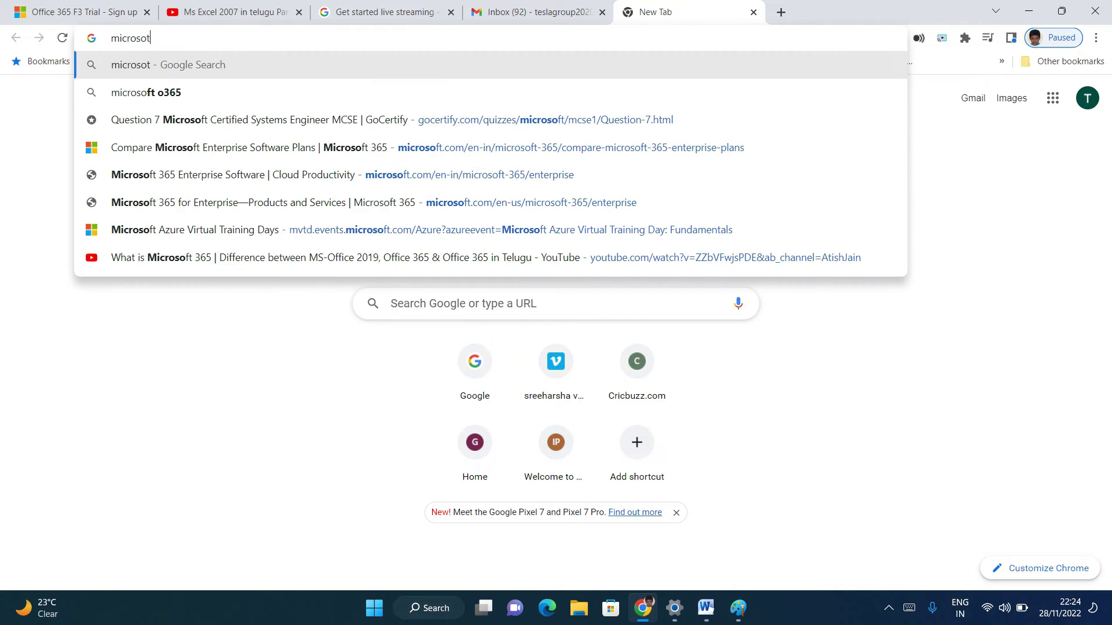
{"action": "type", "text": " 365"}
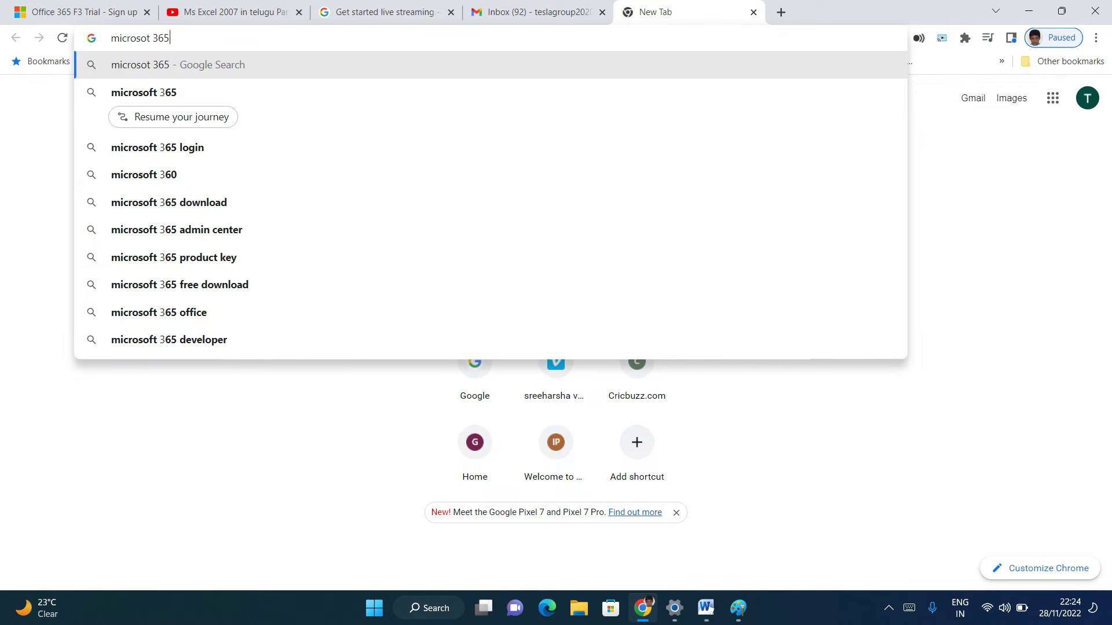
{"action": "key", "text": "Return"}
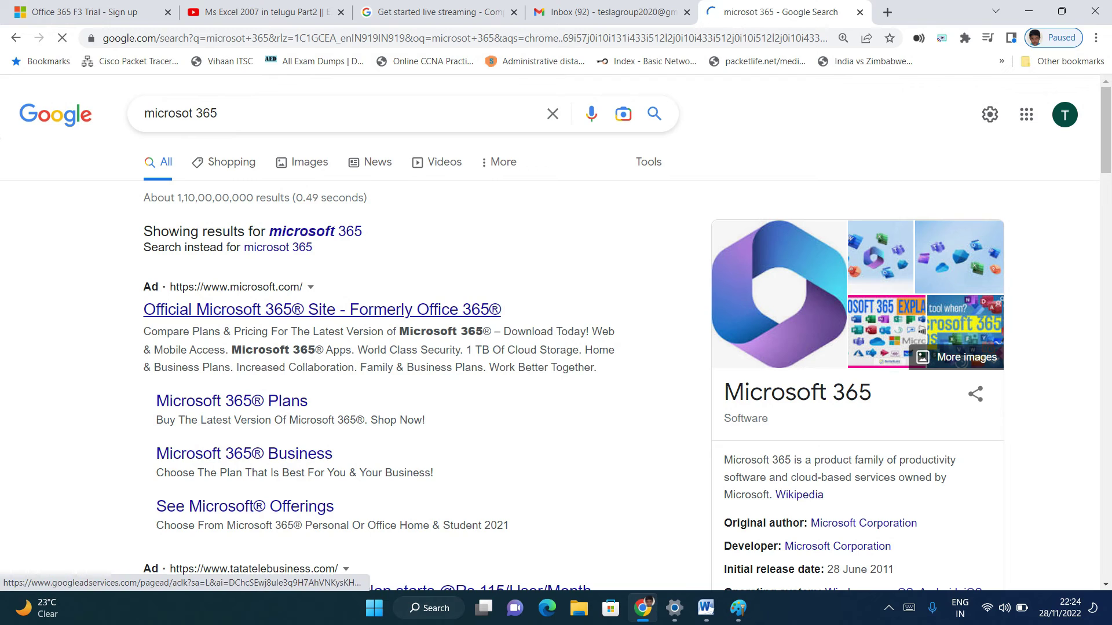
{"action": "left_click", "coordinate": [322, 309]}
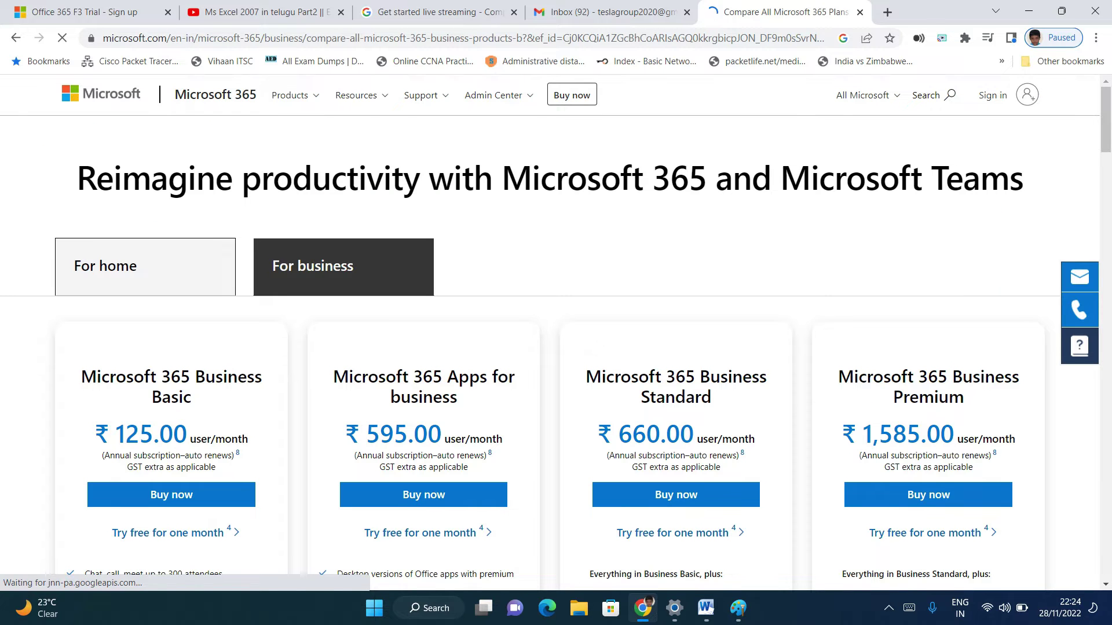
Go to Microsoft 365 for enterprise plans and pricing, highlighting the E3 and E5 plan names
{"action": "left_click", "coordinate": [292, 95]}
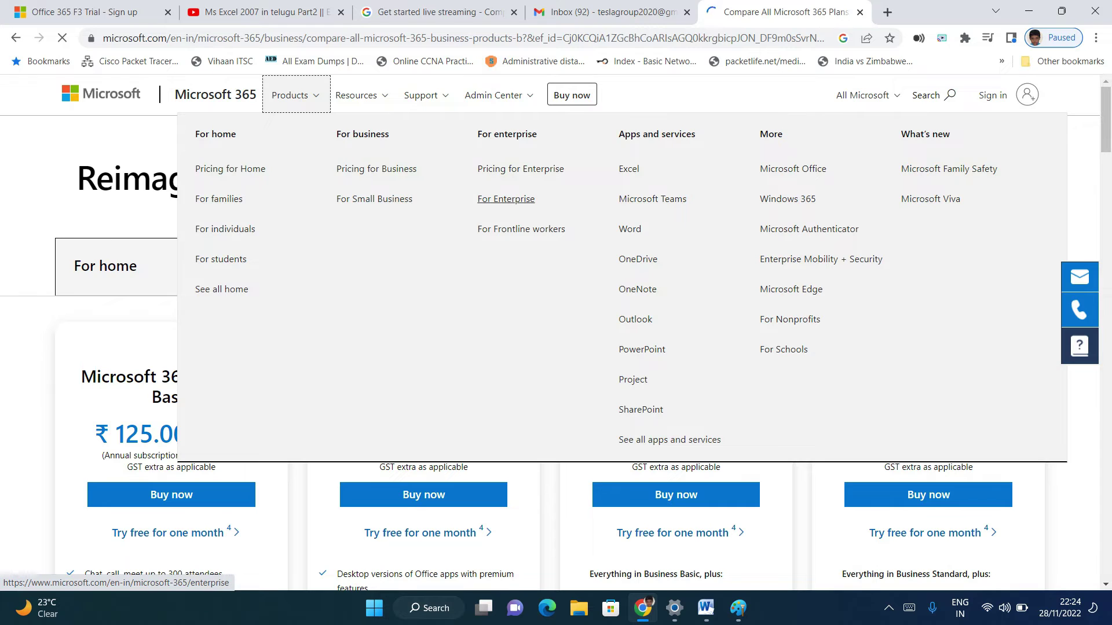
{"action": "left_click", "coordinate": [506, 199]}
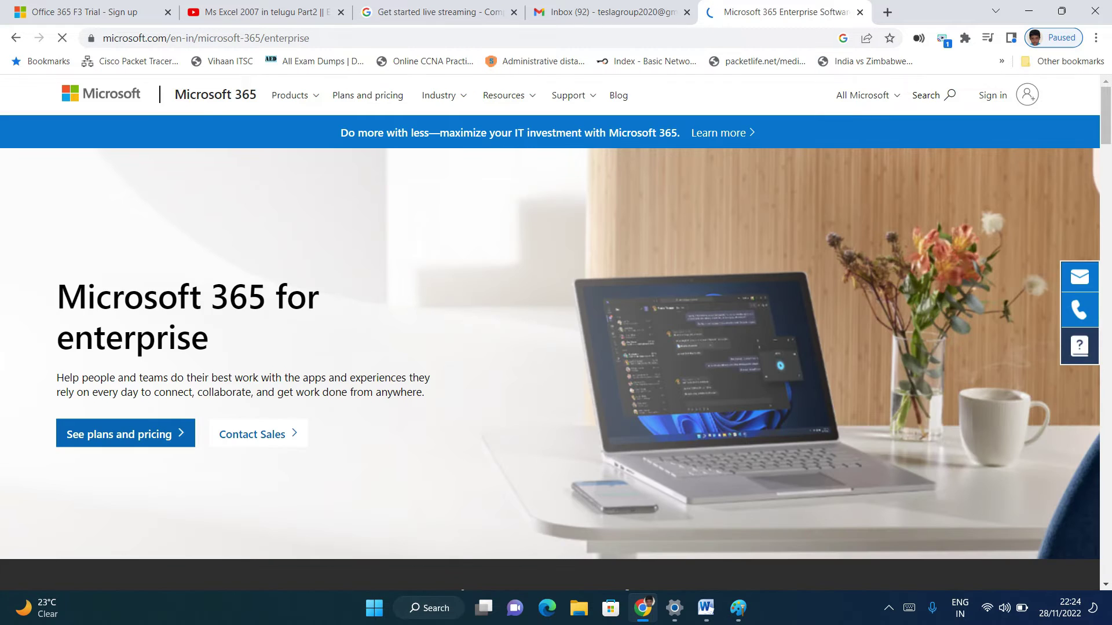
{"action": "scroll", "coordinate": [556, 333], "scroll_direction": "down", "scroll_amount": 3}
{"action": "left_click", "coordinate": [116, 289]}
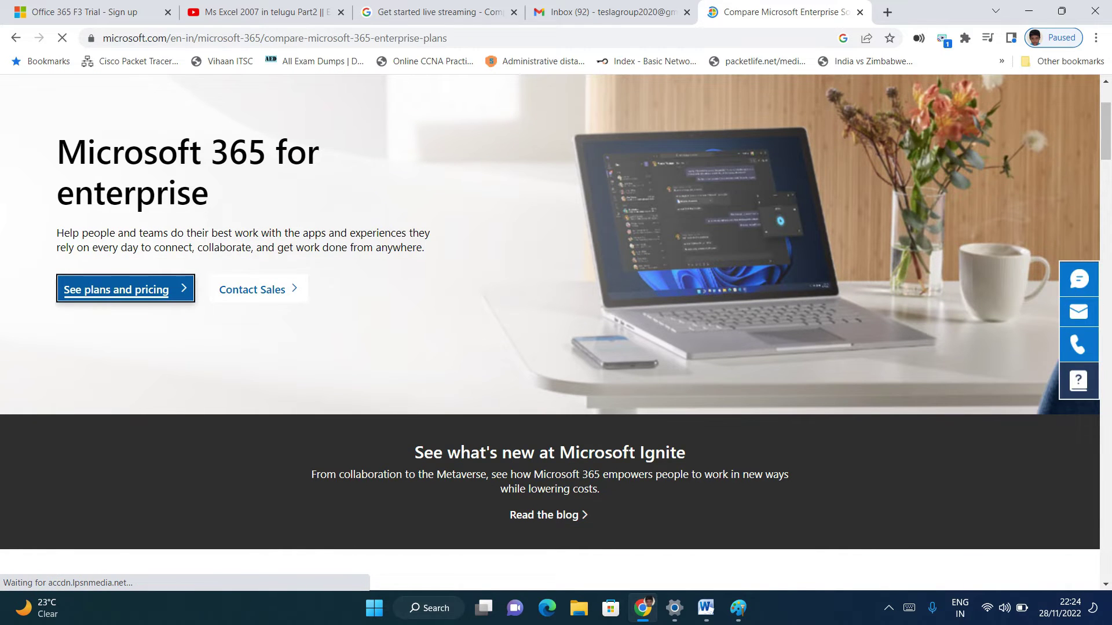
{"action": "scroll", "coordinate": [556, 332], "scroll_direction": "down", "scroll_amount": 5}
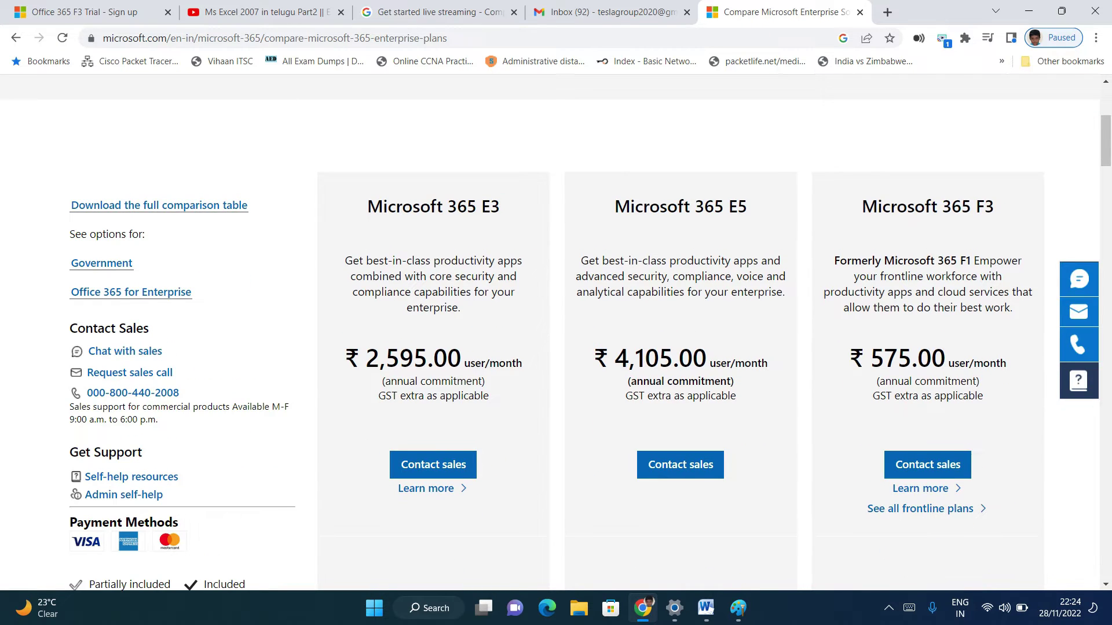
{"action": "left_click_drag", "start_coordinate": [458, 206], "coordinate": [500, 206]}
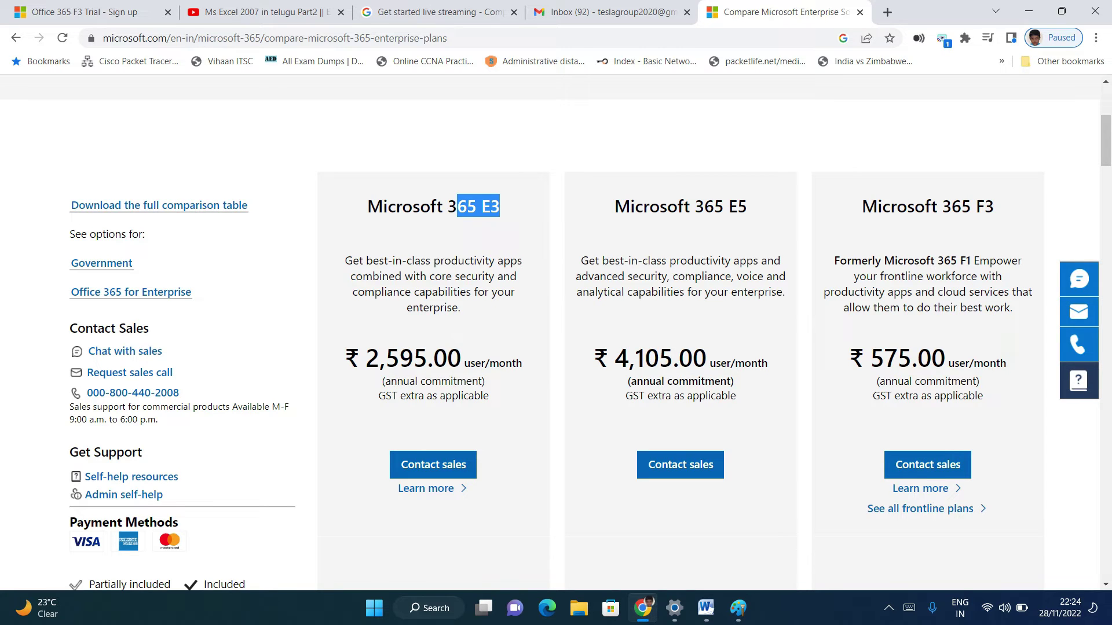
{"action": "left_click_drag", "start_coordinate": [695, 206], "coordinate": [747, 206]}
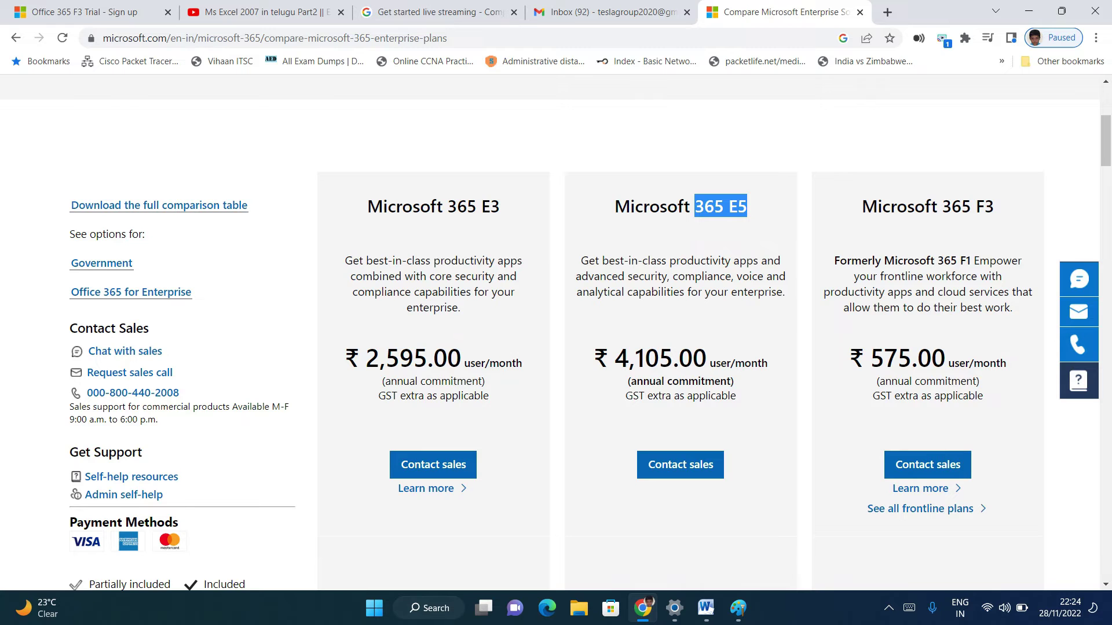
Open the full frontline plans list and find Office 365 F3 at ₹290.00 user/month
{"action": "scroll", "coordinate": [555, 333], "scroll_direction": "down", "scroll_amount": 12}
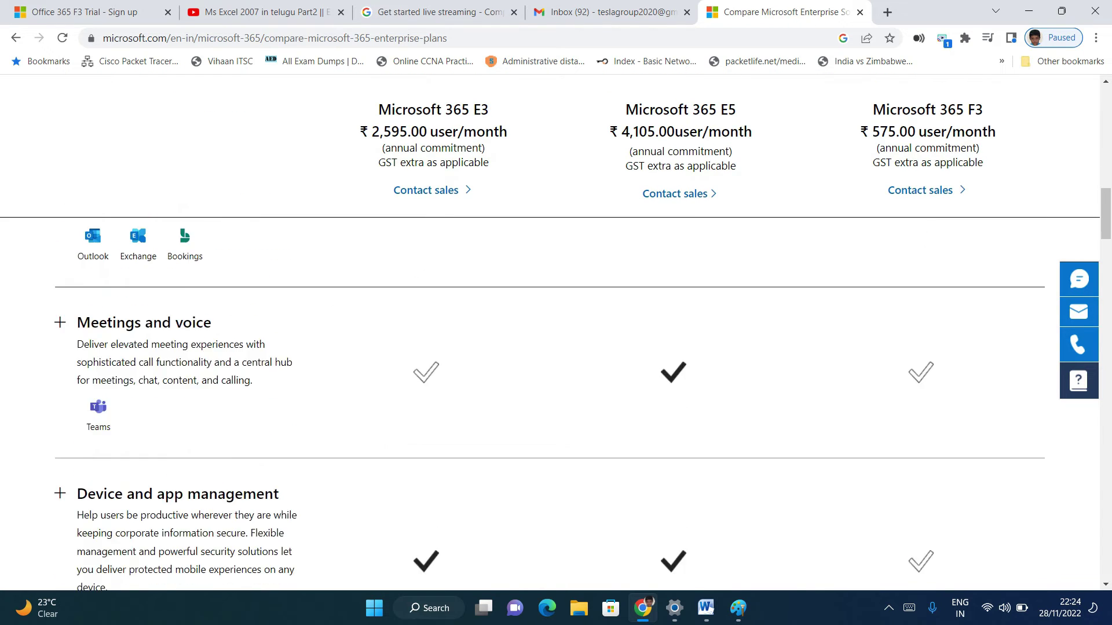
{"action": "scroll", "coordinate": [556, 404], "scroll_direction": "up", "scroll_amount": 4}
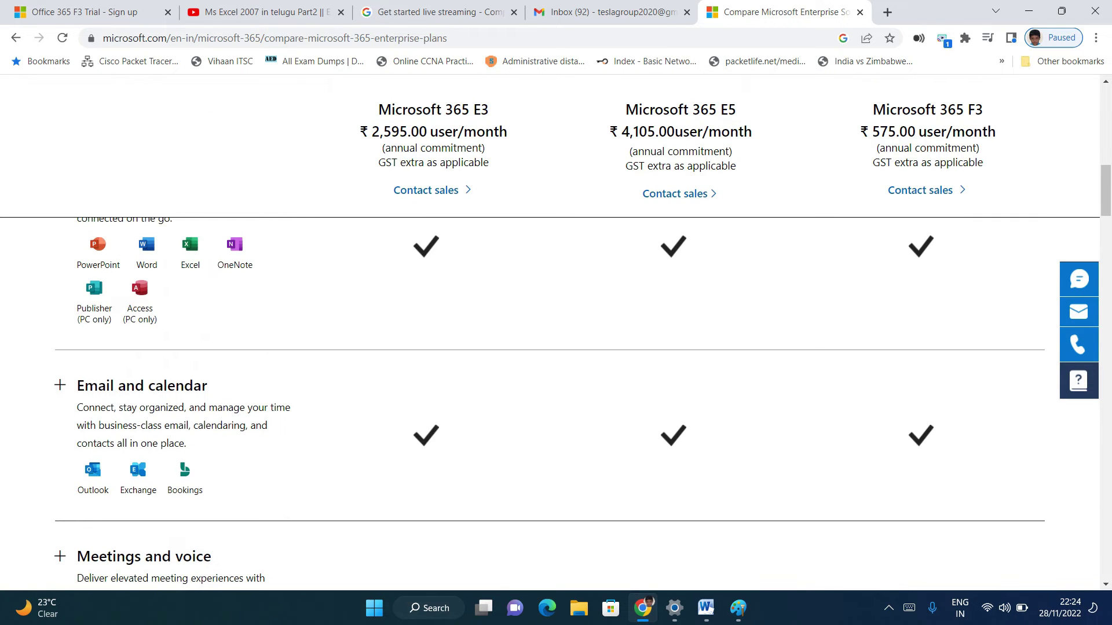
{"action": "scroll", "coordinate": [556, 394], "scroll_direction": "up", "scroll_amount": 1}
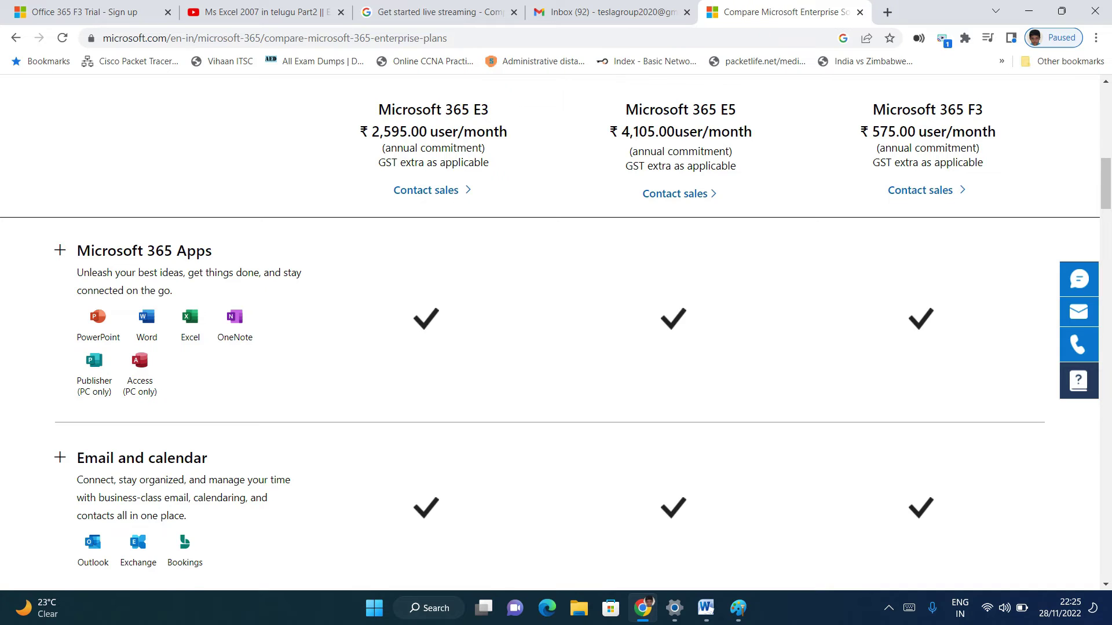
{"action": "scroll", "coordinate": [556, 404], "scroll_direction": "down", "scroll_amount": 15}
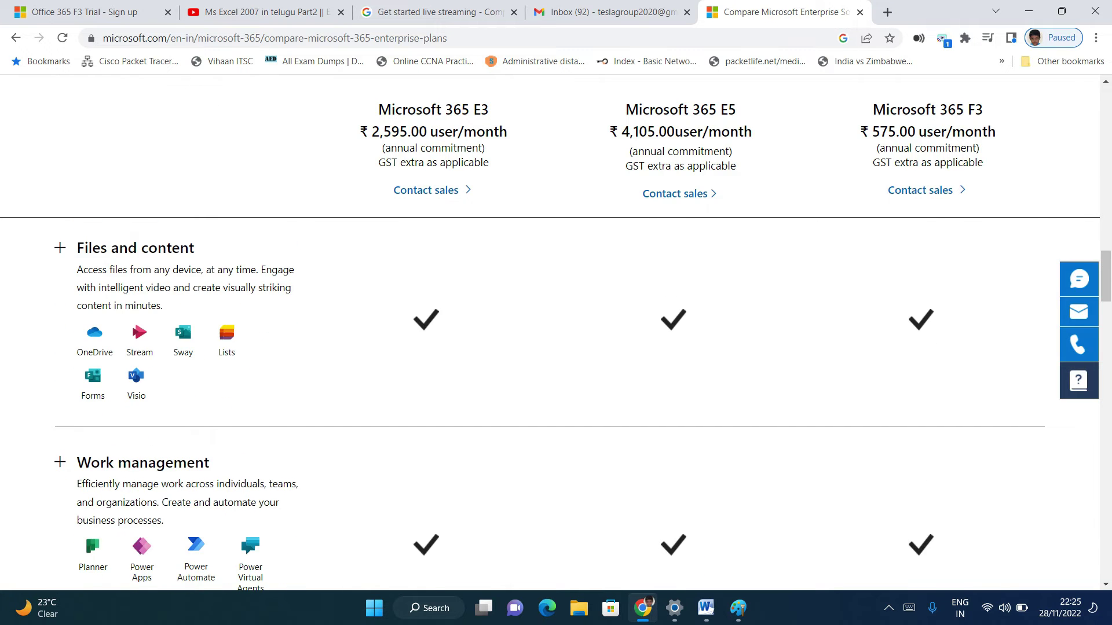
{"action": "scroll", "coordinate": [556, 403], "scroll_direction": "down", "scroll_amount": 5}
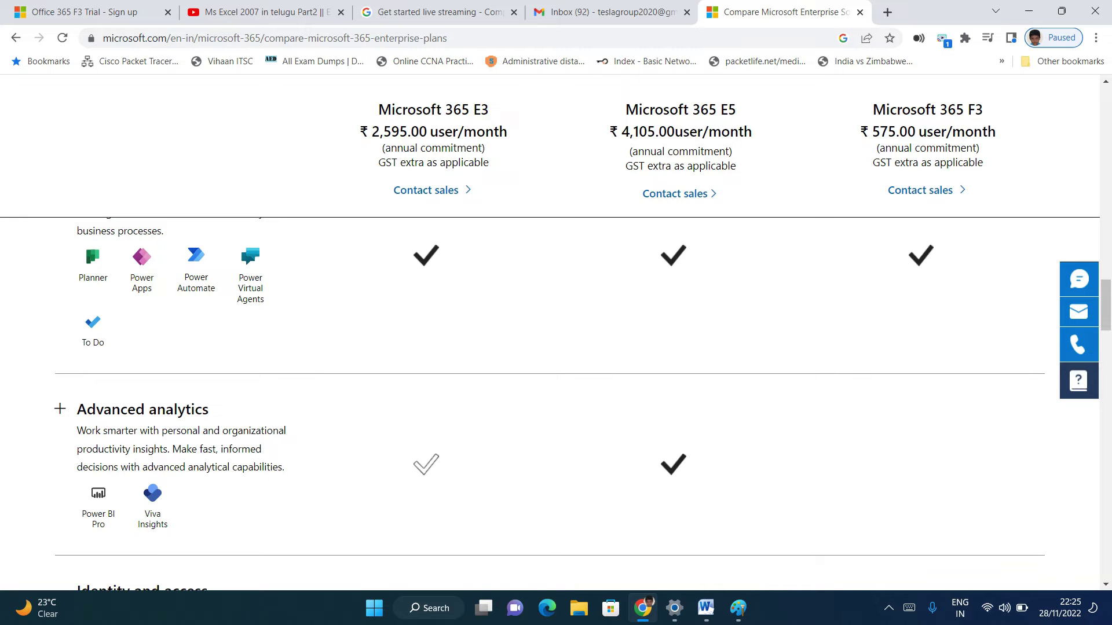
{"action": "scroll", "coordinate": [556, 403], "scroll_direction": "down", "scroll_amount": 3}
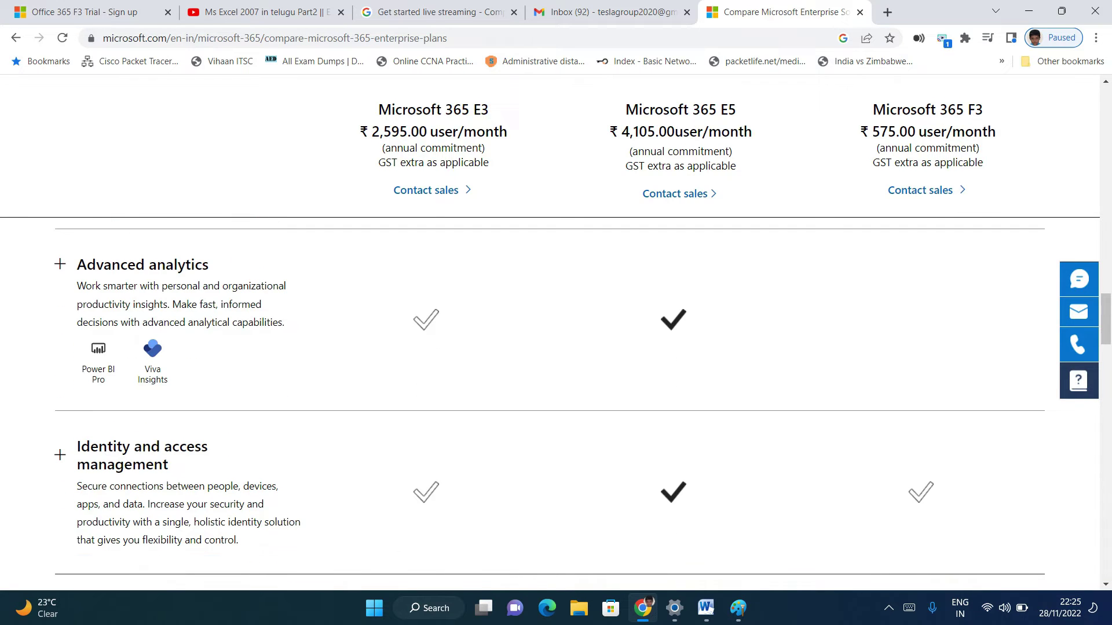
{"action": "scroll", "coordinate": [556, 404], "scroll_direction": "down", "scroll_amount": 6}
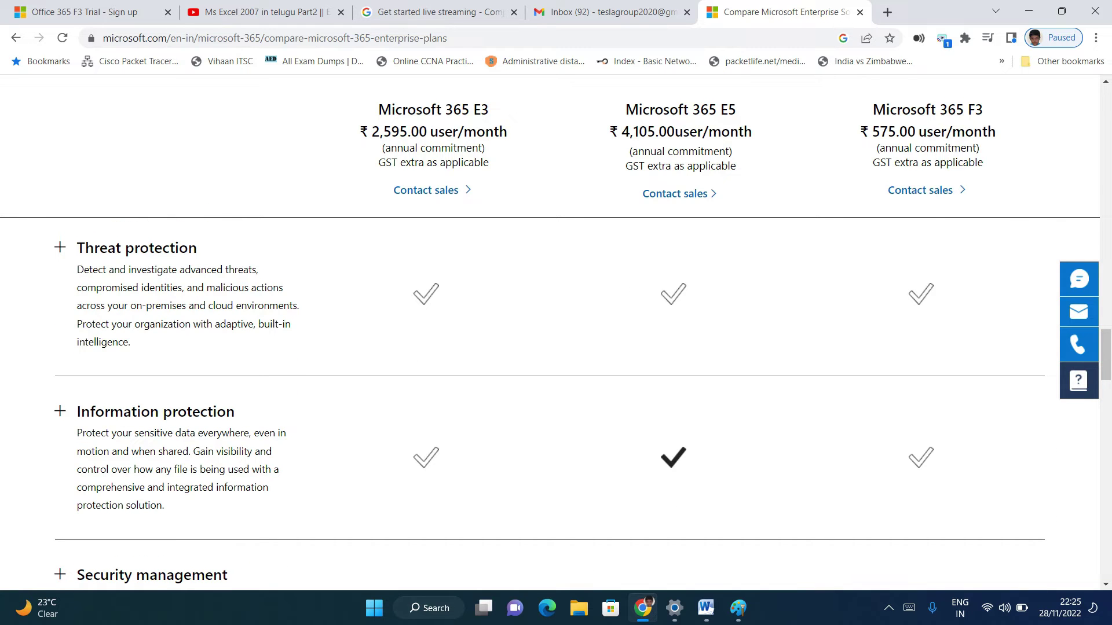
{"action": "scroll", "coordinate": [556, 403], "scroll_direction": "up", "scroll_amount": 20}
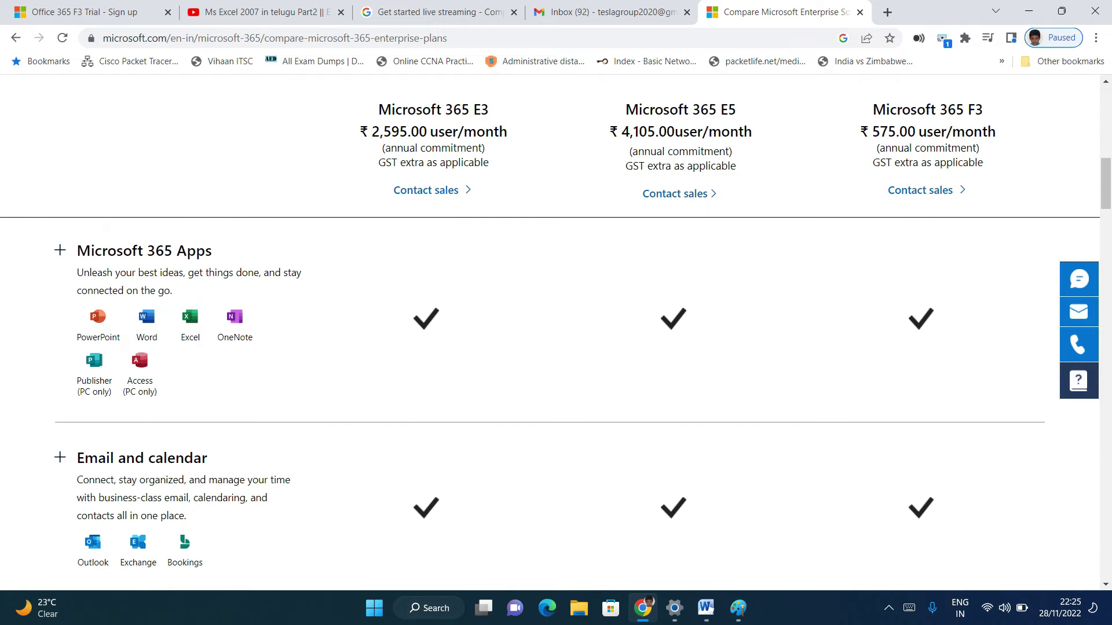
{"action": "scroll", "coordinate": [551, 330], "scroll_direction": "down", "scroll_amount": 3}
{"action": "scroll", "coordinate": [550, 330], "scroll_direction": "up", "scroll_amount": 15}
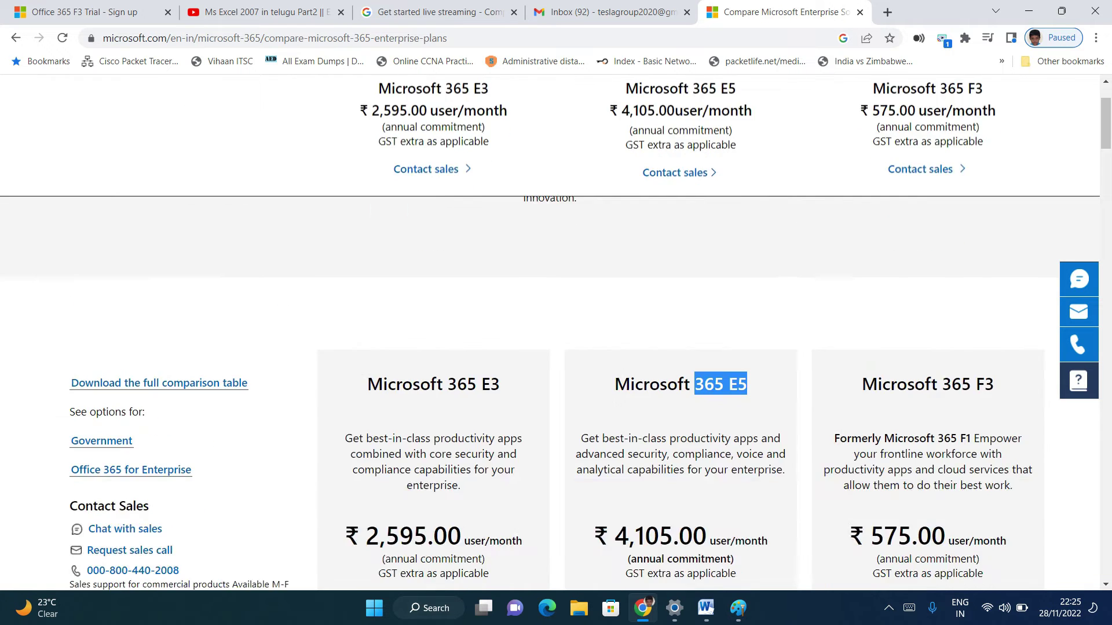
{"action": "scroll", "coordinate": [551, 330], "scroll_direction": "down", "scroll_amount": 6}
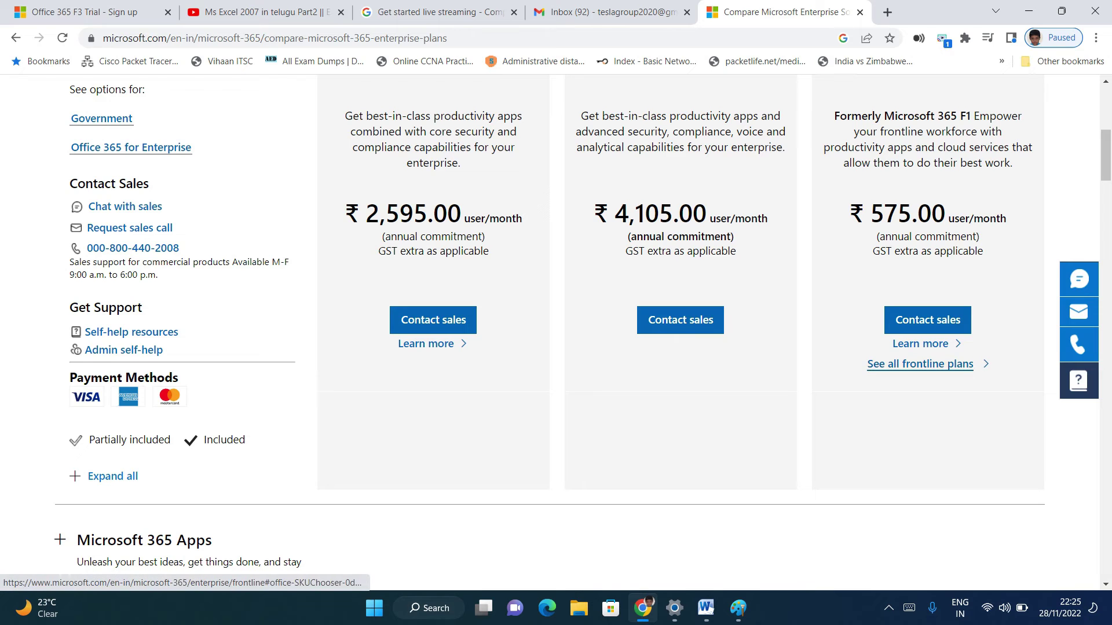
{"action": "left_click", "coordinate": [919, 363]}
{"action": "scroll", "coordinate": [919, 363], "scroll_direction": "down", "scroll_amount": 1}
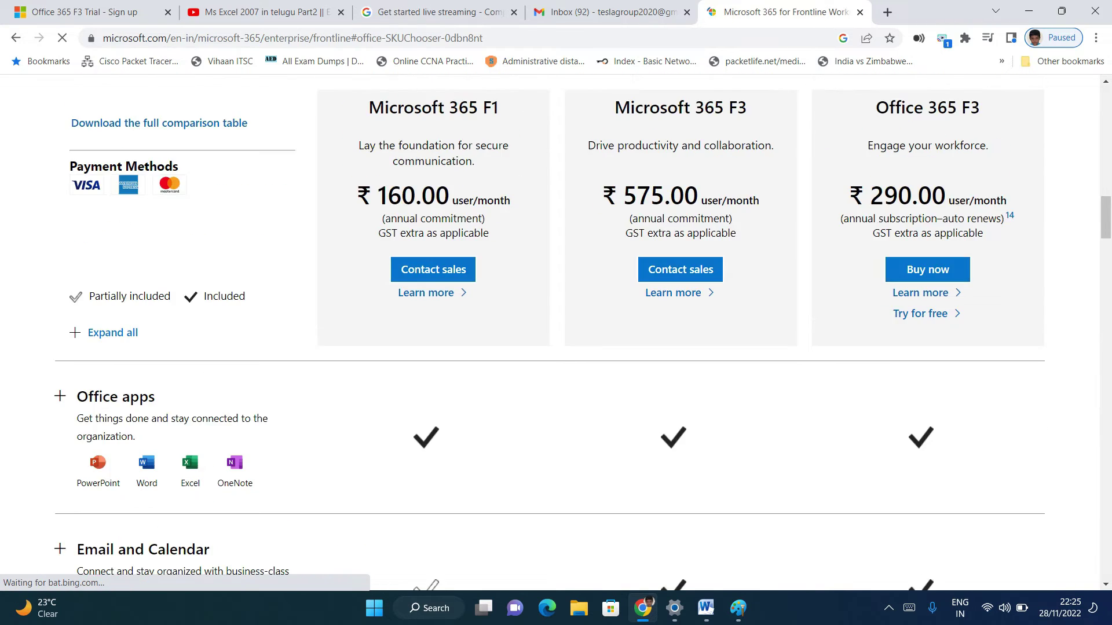
{"action": "scroll", "coordinate": [921, 458], "scroll_direction": "up", "scroll_amount": 2}
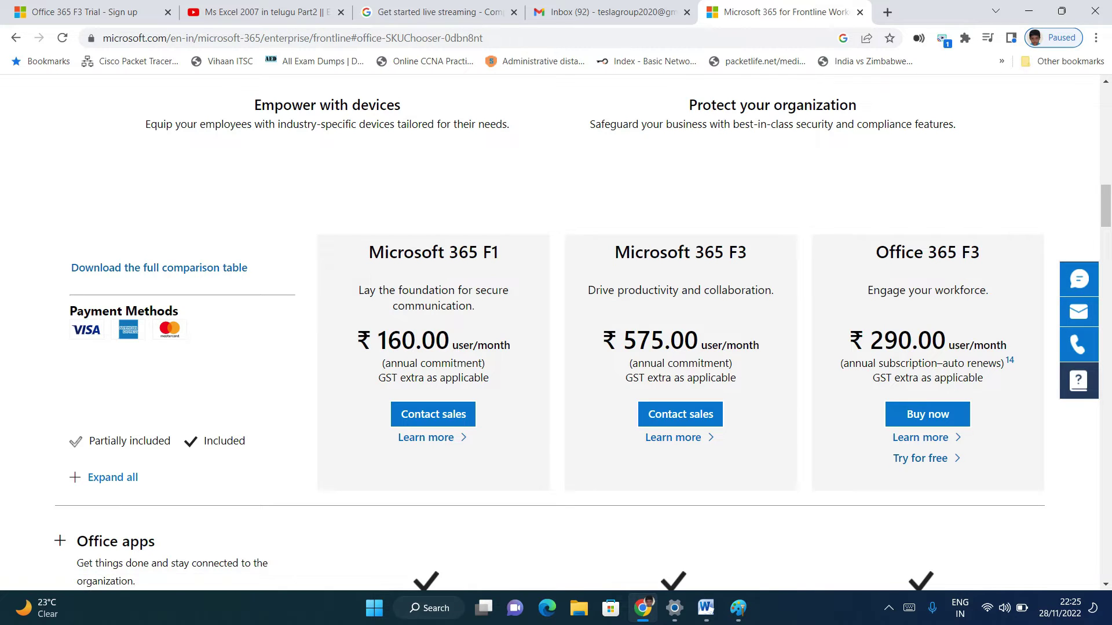
Start the Office 365 F3 free trial and submit your email address
{"action": "left_click", "coordinate": [920, 458]}
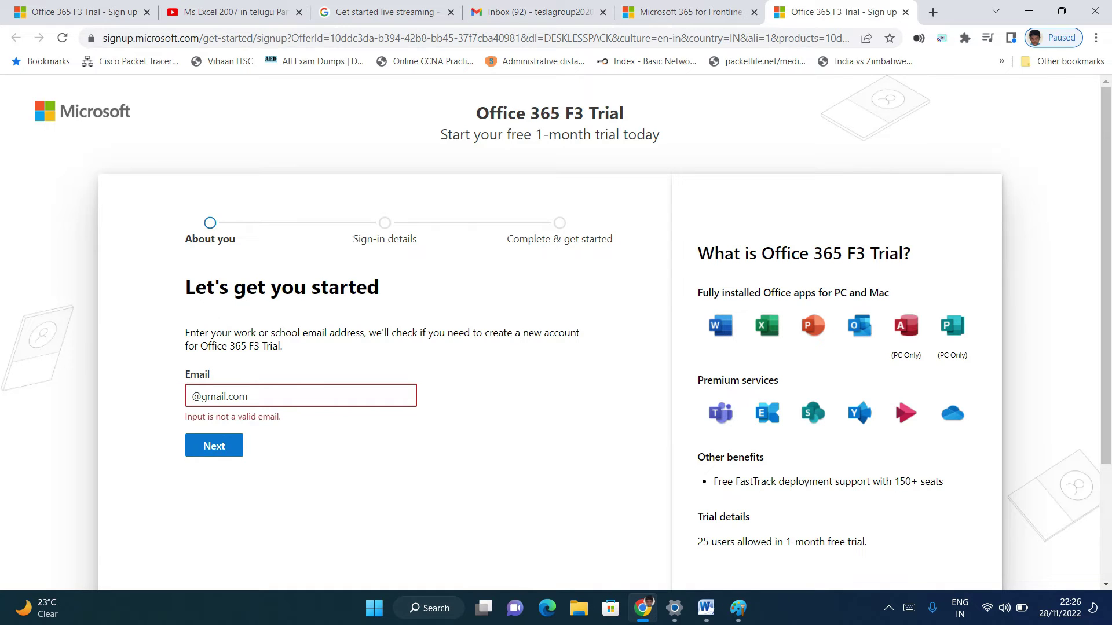
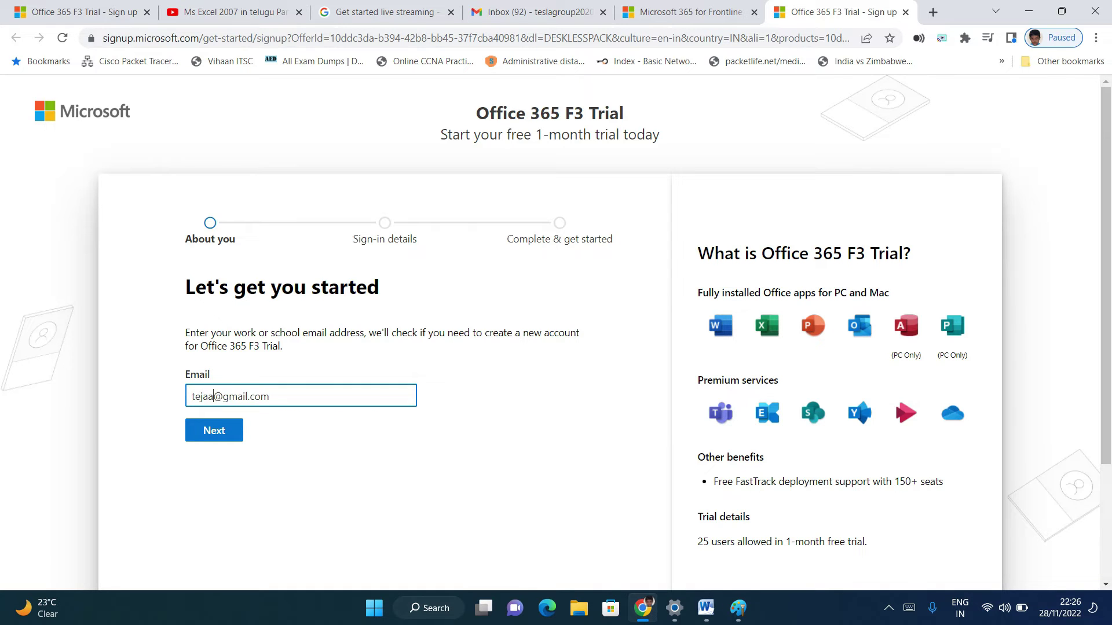
{"action": "key", "text": "Return"}
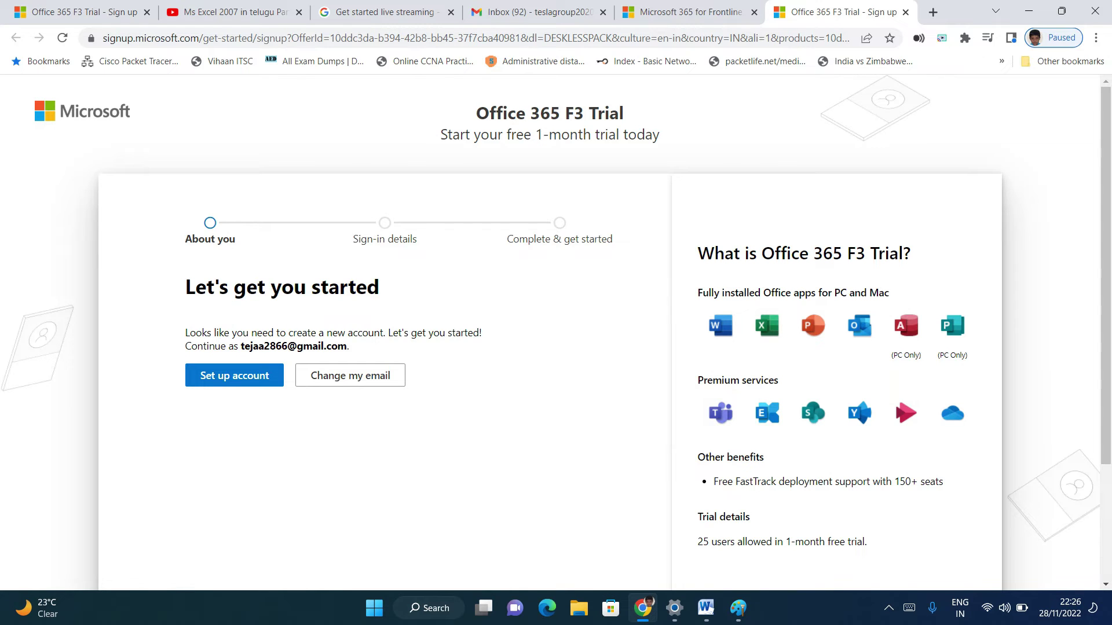
{"action": "left_click_drag", "start_coordinate": [214, 287], "coordinate": [321, 286]}
{"action": "left_click_drag", "start_coordinate": [236, 333], "coordinate": [474, 333]}
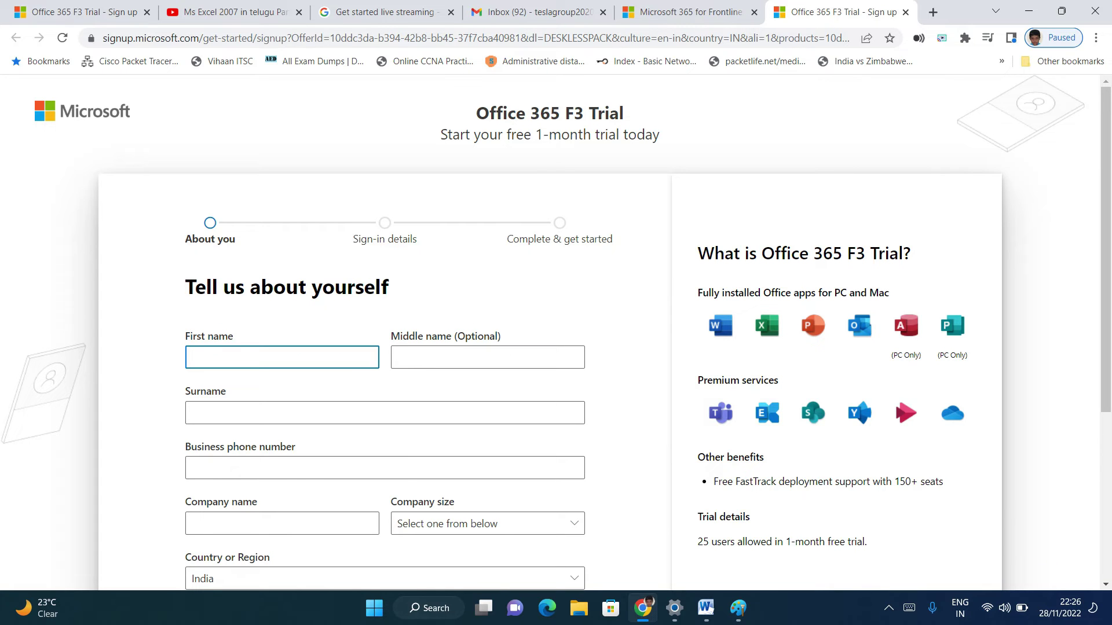
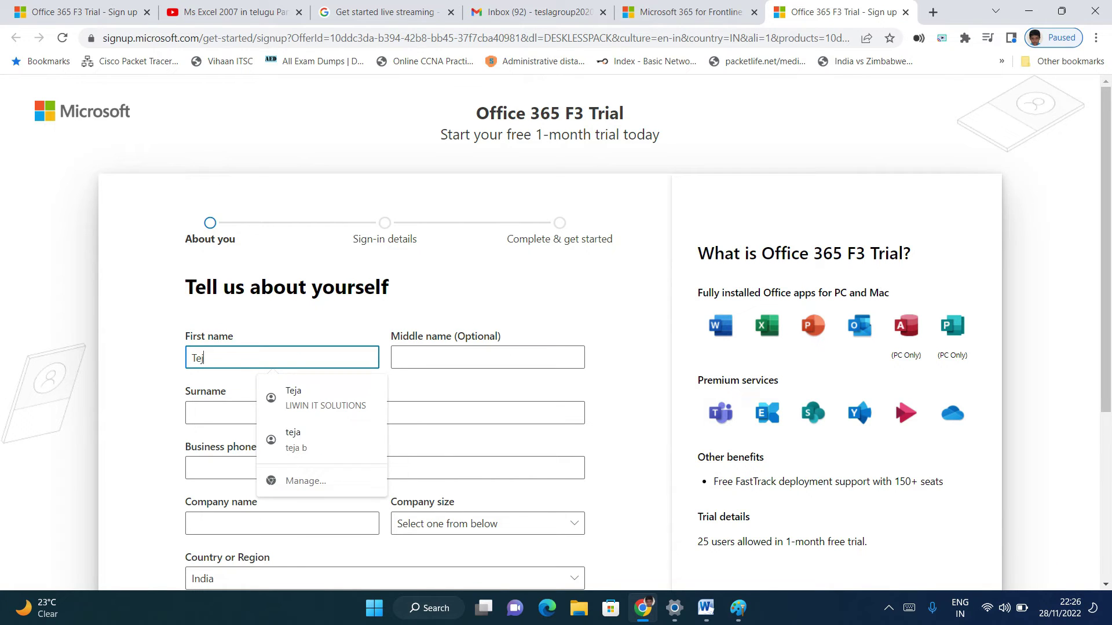
Enter your first and last name and opt in to sharing information with partners
{"action": "key", "text": "Tab"}
{"action": "key", "text": "Tab"}
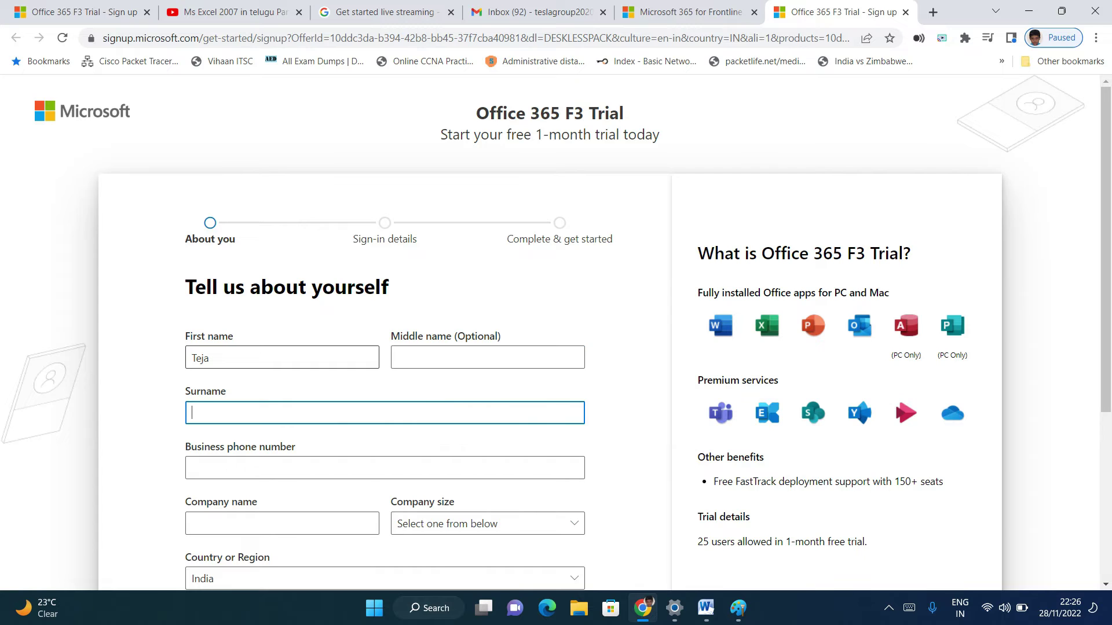
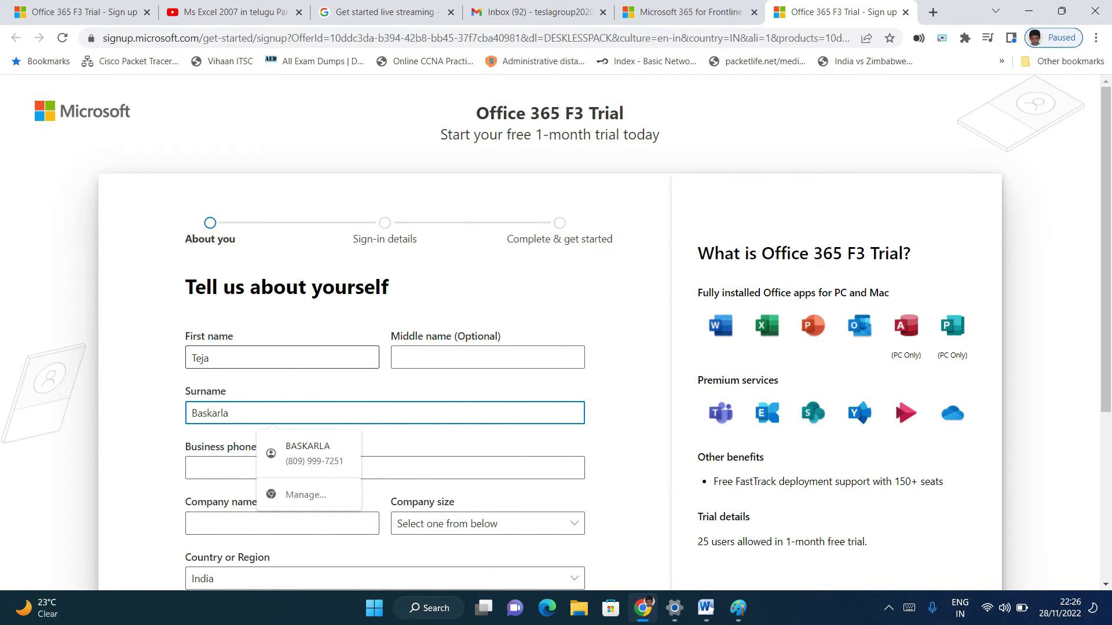
{"action": "scroll", "coordinate": [556, 330], "scroll_direction": "down", "scroll_amount": 3}
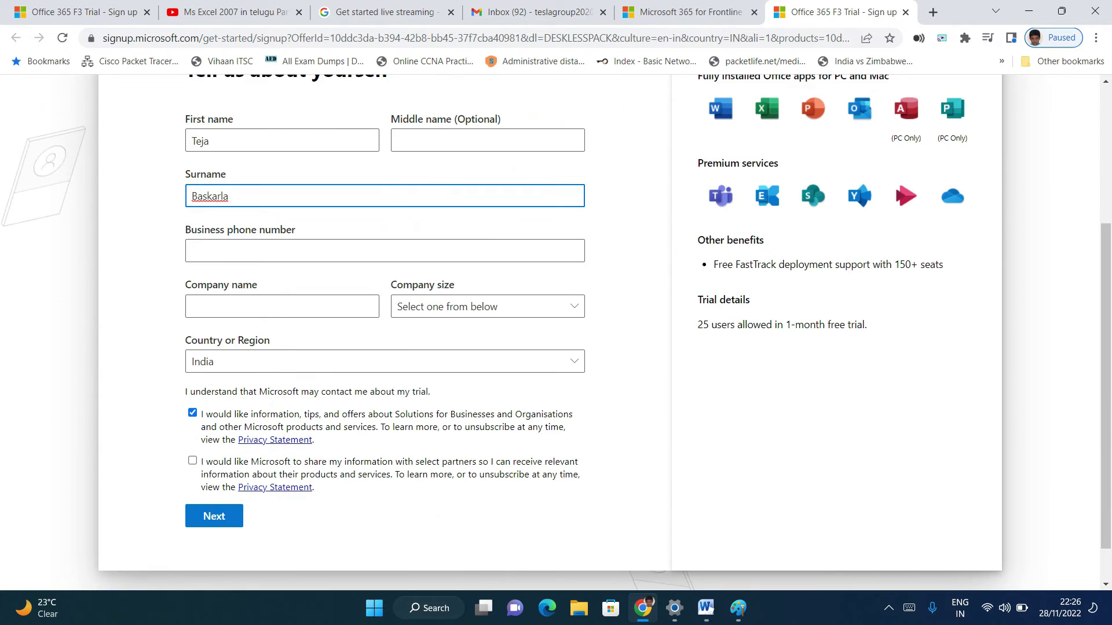
{"action": "key", "text": "Tab"}
{"action": "key", "text": "Tab"}
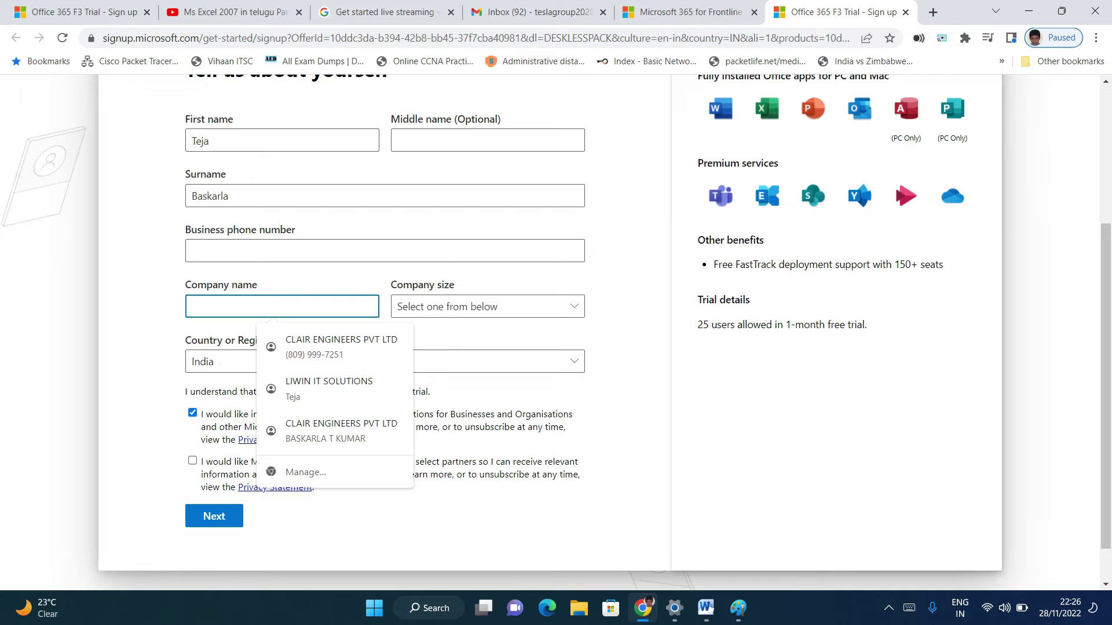
{"action": "scroll", "coordinate": [556, 333], "scroll_direction": "down", "scroll_amount": 1}
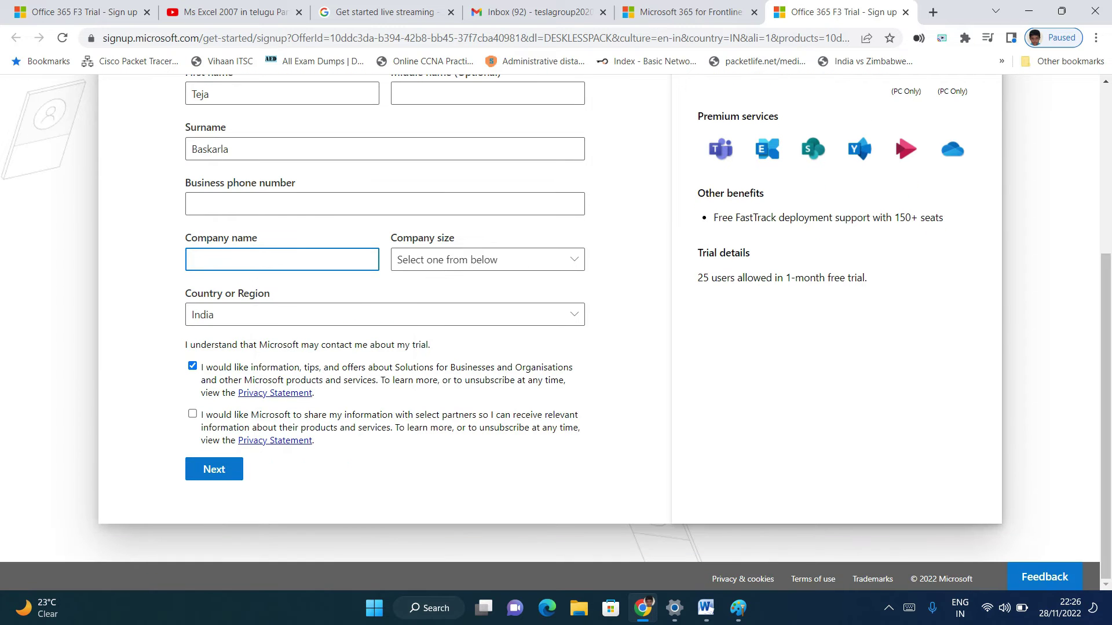
{"action": "left_click", "coordinate": [193, 414]}
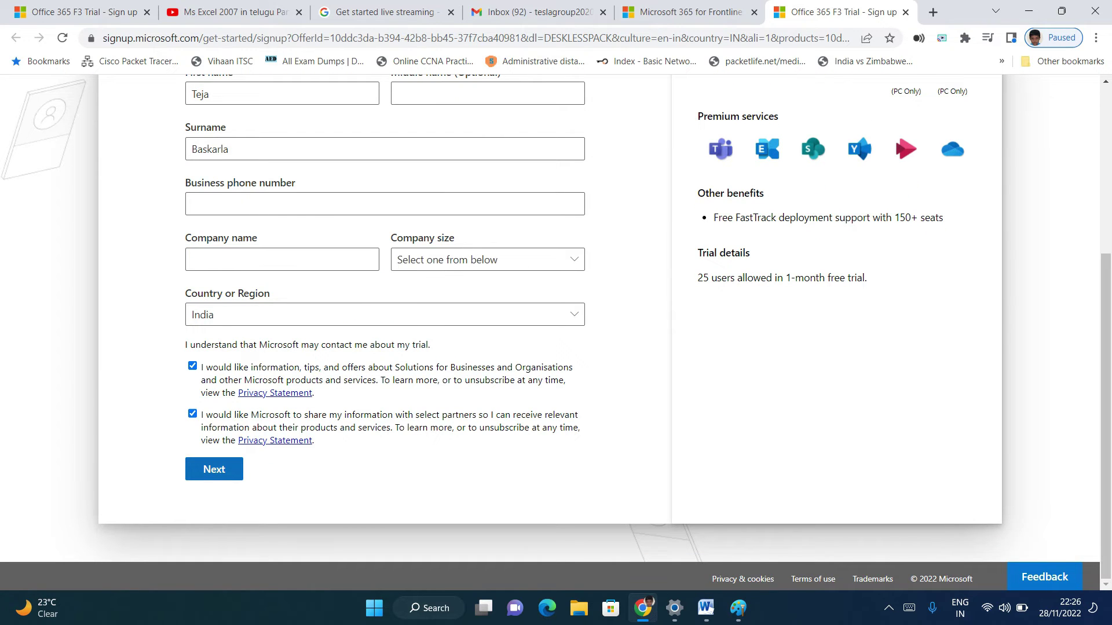
{"action": "key", "text": "Return"}
Enter the business phone number, company TESLA, size 10-24 people, and submit the details
{"action": "left_click", "coordinate": [272, 203]}
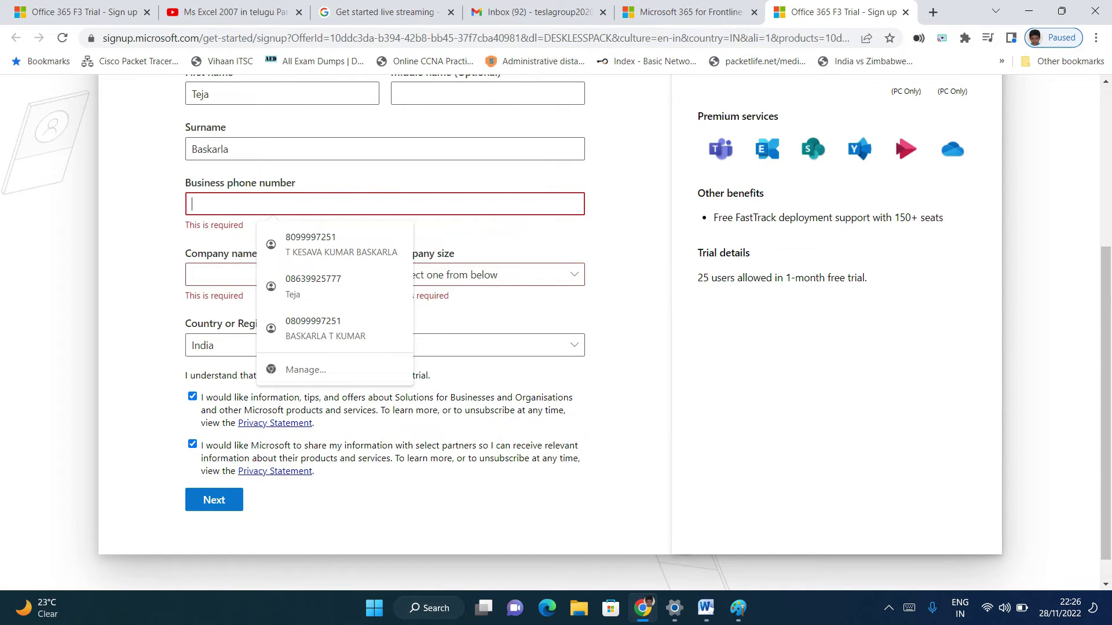
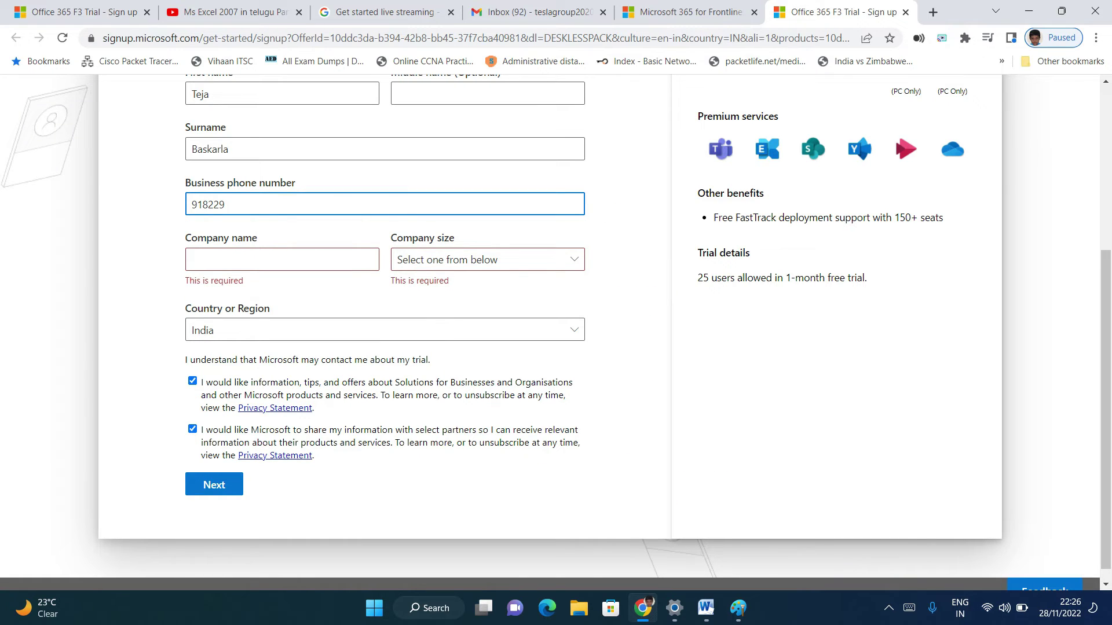
{"action": "left_click", "coordinate": [272, 259]}
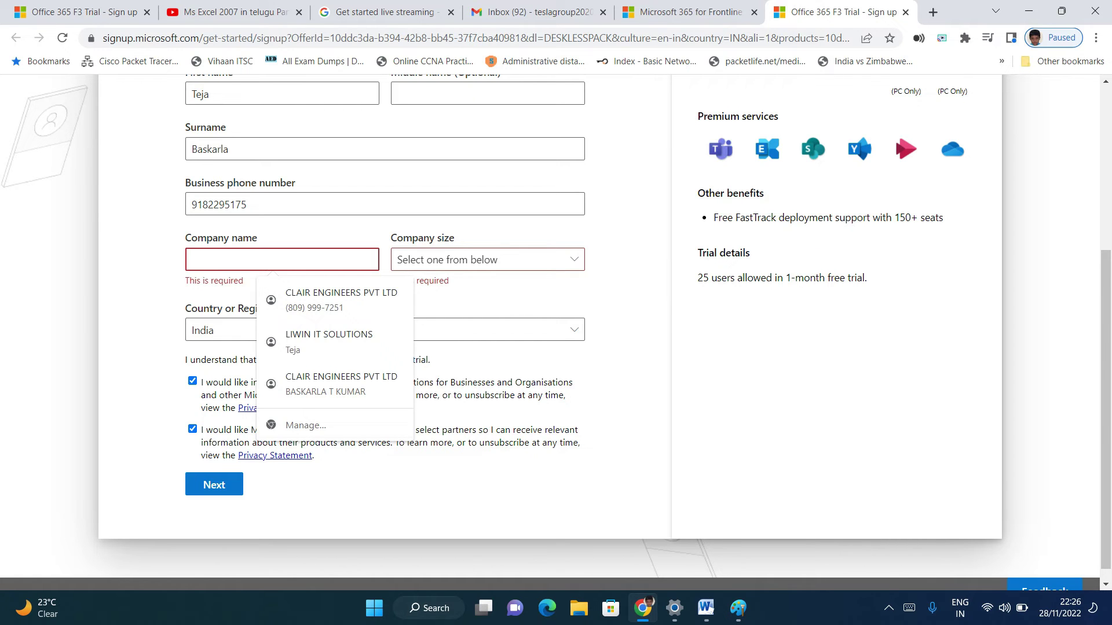
{"action": "type", "text": "TESLA"}
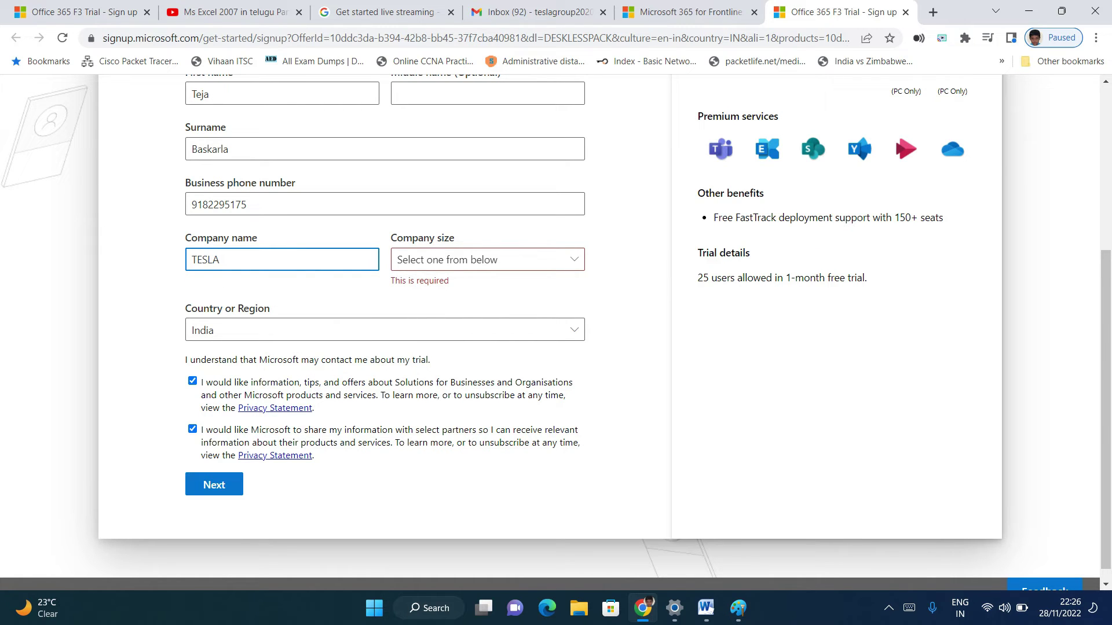
{"action": "key", "text": "Tab"}
{"action": "key", "text": "alt+Down"}
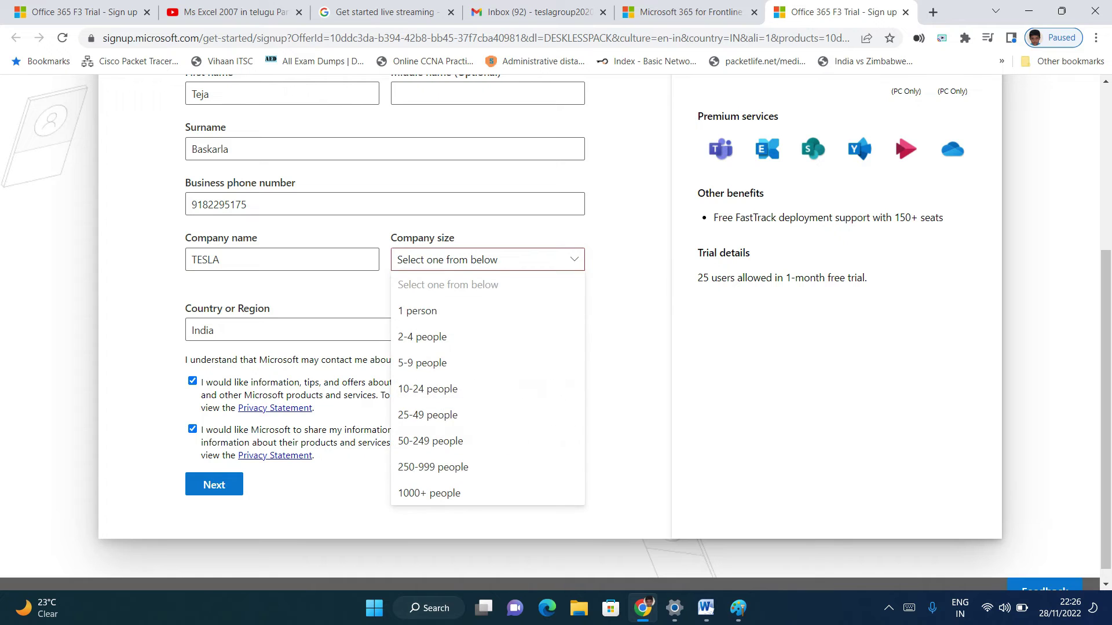
{"action": "key", "text": "Down"}
{"action": "key", "text": "Down"}
{"action": "key", "text": "Down"}
{"action": "key", "text": "Return"}
{"action": "key", "text": "Tab"}
{"action": "key", "text": "Tab"}
{"action": "key", "text": "Tab"}
{"action": "key", "text": "Tab"}
{"action": "key", "text": "Tab"}
{"action": "key", "text": "Tab"}
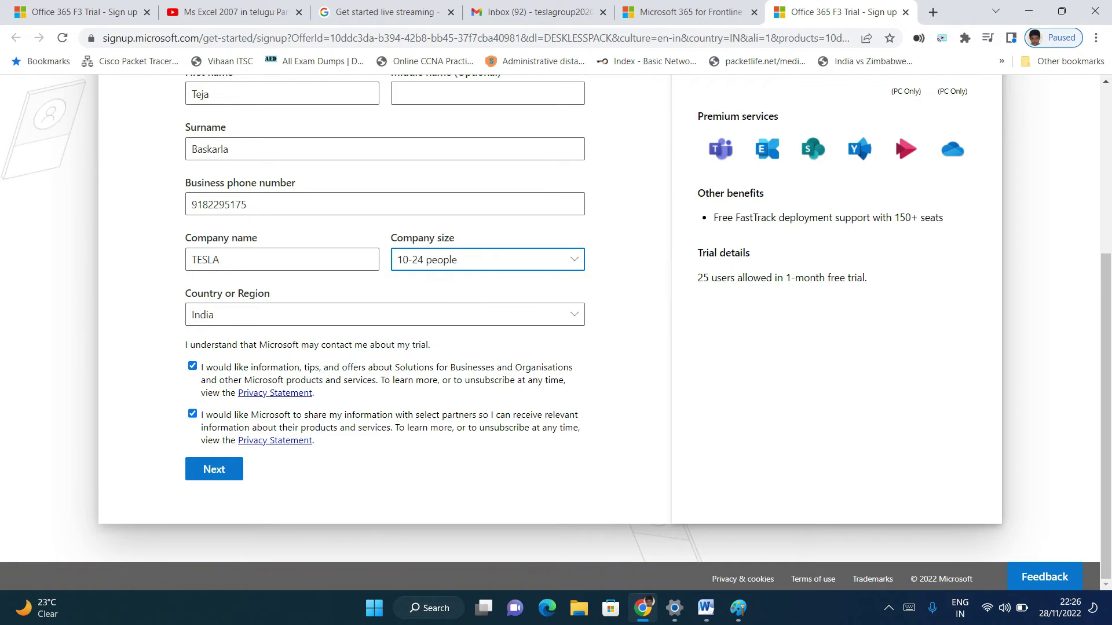
{"action": "key", "text": "Return"}
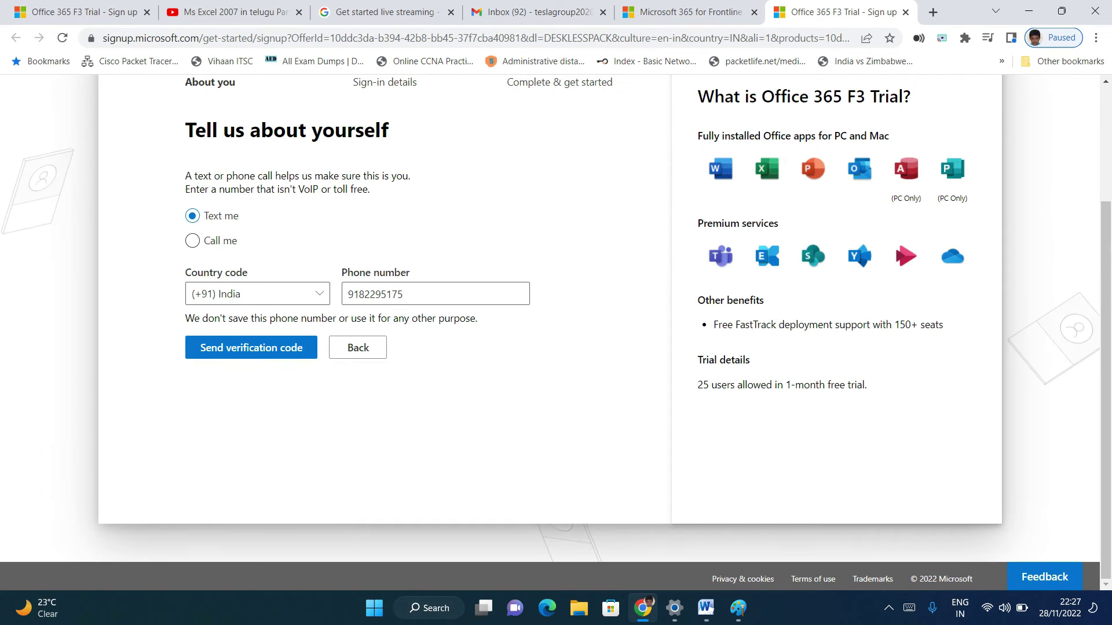
Request a verification code by text and enter the received code to verify the phone
{"action": "key", "text": "Tab"}
{"action": "key", "text": "Tab"}
{"action": "key", "text": "Tab"}
{"action": "scroll", "coordinate": [556, 332], "scroll_direction": "up", "scroll_amount": 1}
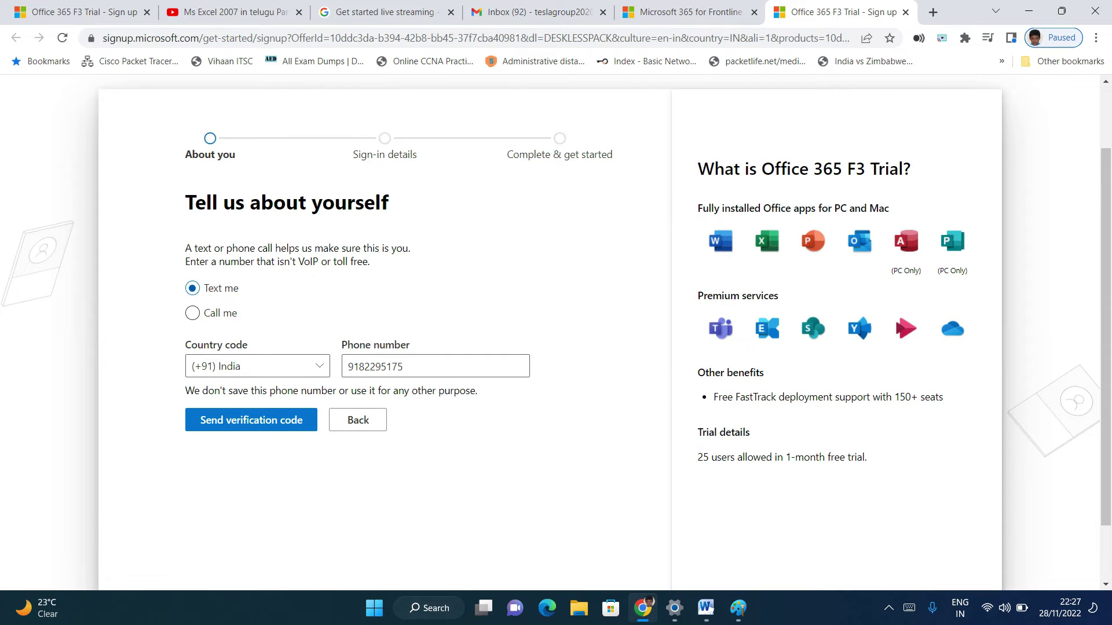
{"action": "key", "text": "Tab"}
{"action": "key", "text": "Return"}
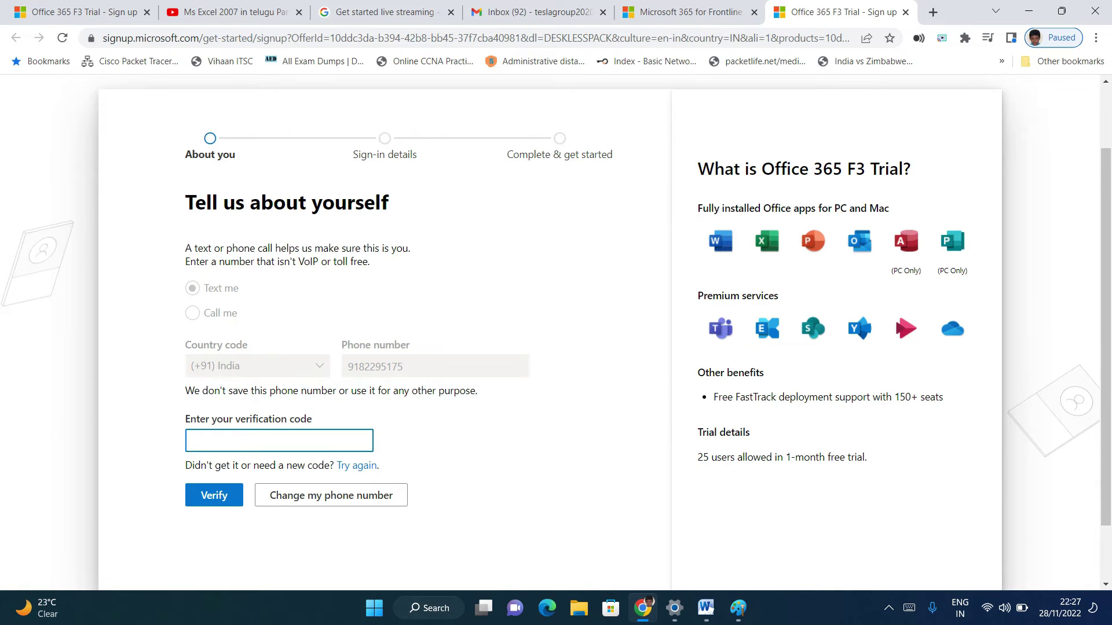
{"action": "key", "text": "Return"}
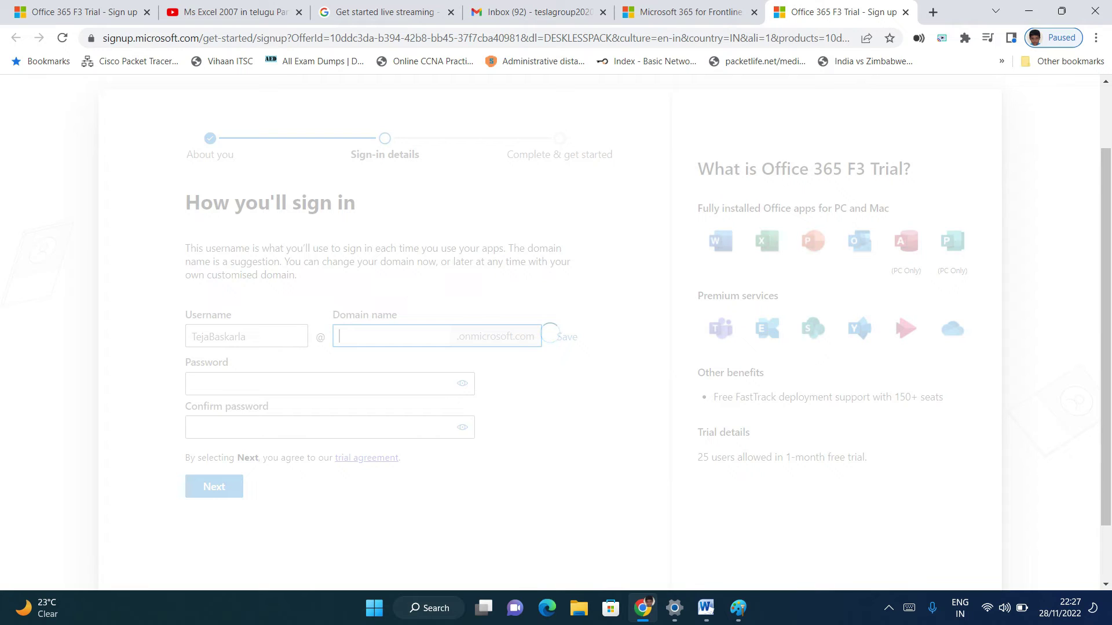
Edit the suggested sign-in username to your chosen username
{"action": "left_click", "coordinate": [237, 336]}
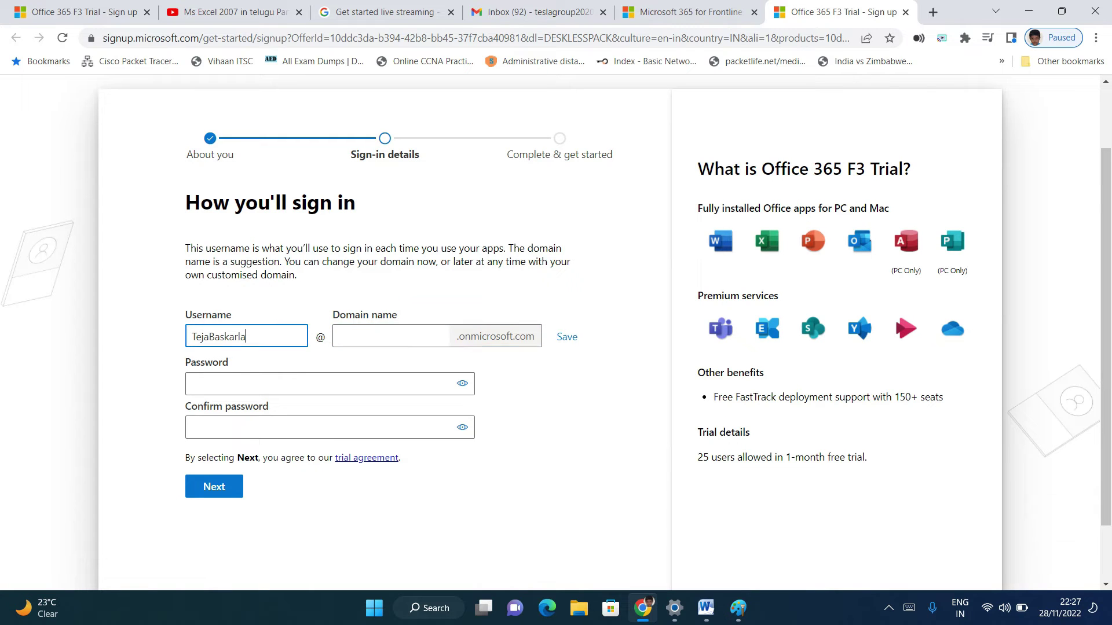
{"action": "key", "text": "BackSpace"}
{"action": "key", "text": "BackSpace"}
{"action": "key", "text": "BackSpace"}
{"action": "key", "text": "BackSpace"}
{"action": "key", "text": "BackSpace"}
{"action": "key", "text": "BackSpace"}
{"action": "key", "text": "BackSpace"}
{"action": "left_click", "coordinate": [382, 336]}
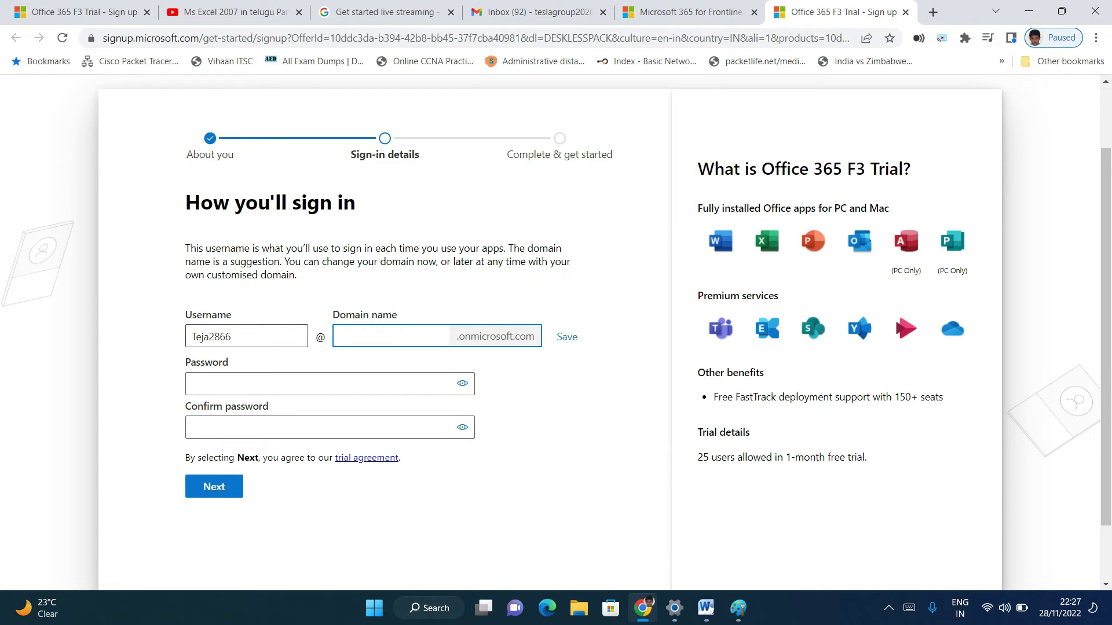
{"action": "left_click", "coordinate": [214, 337]}
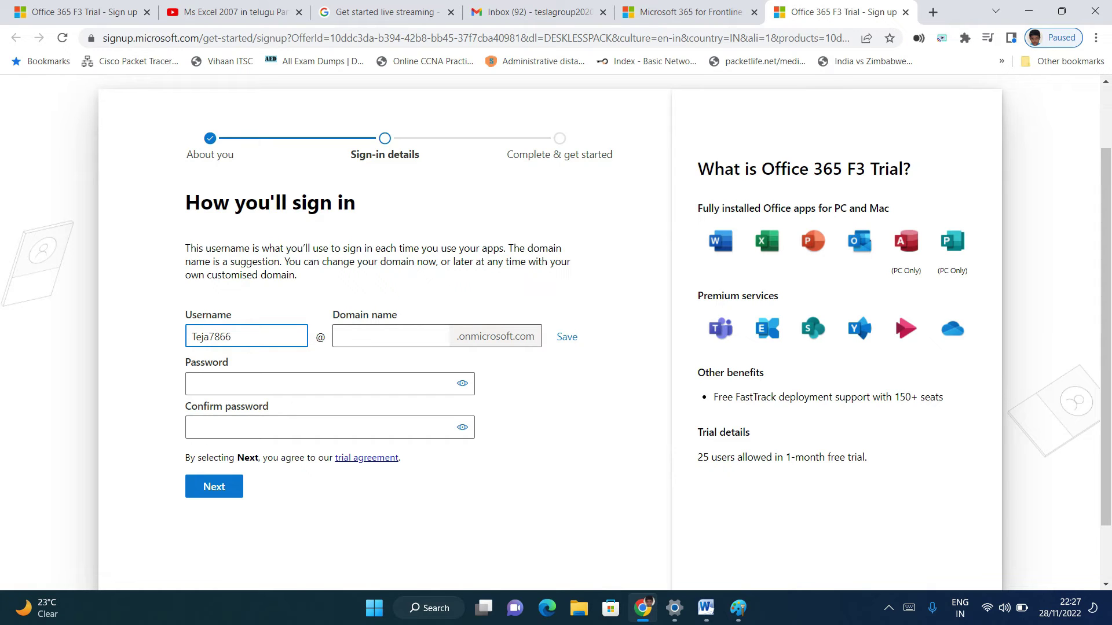
Set the domain name to techtutorialstelugu and submit to create the account
{"action": "left_click", "coordinate": [383, 336]}
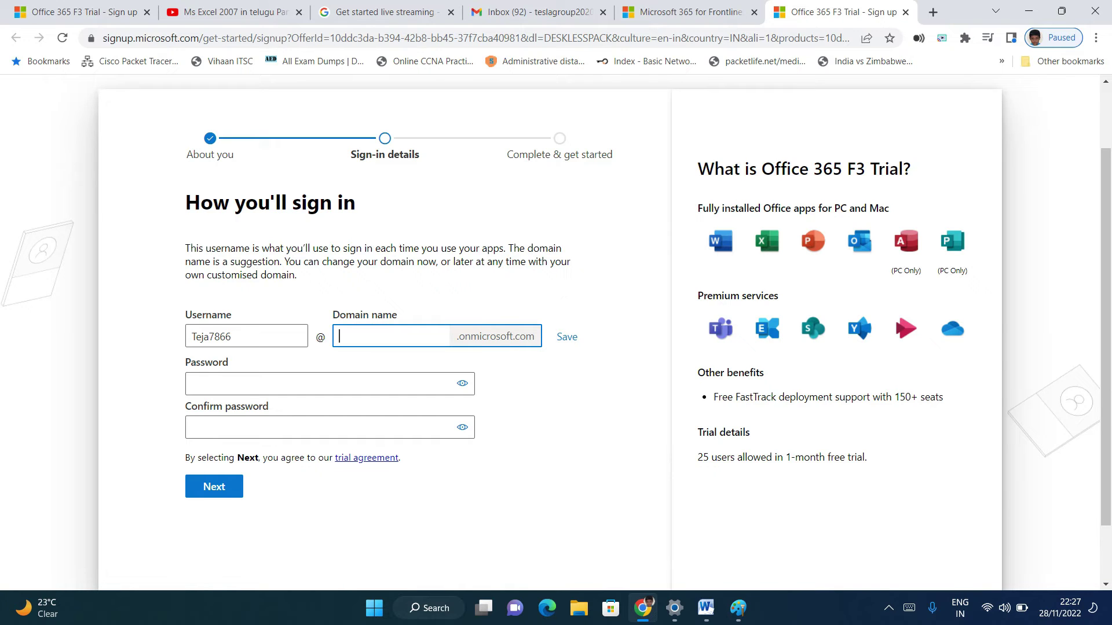
{"action": "type", "text": "ttt"}
{"action": "key", "text": "Tab"}
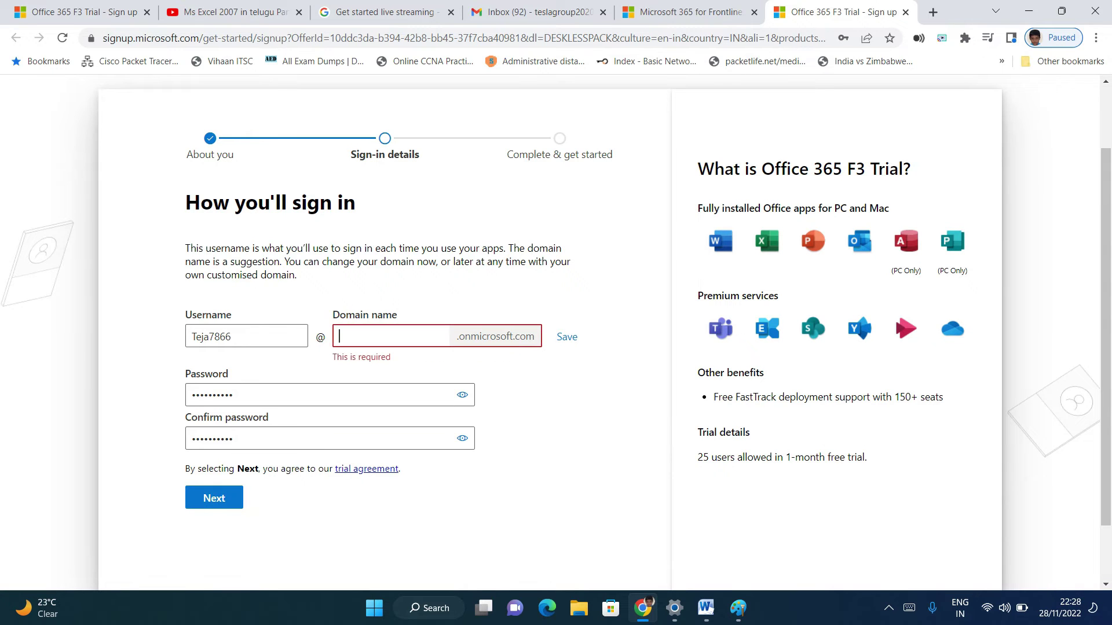
{"action": "key", "text": "Return"}
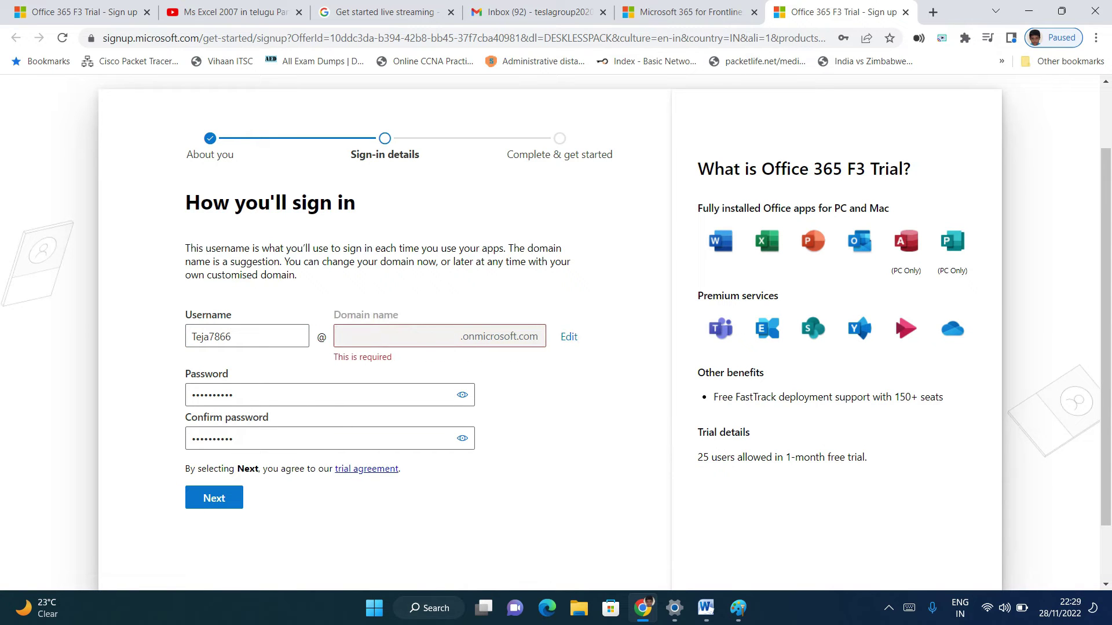
{"action": "left_click", "coordinate": [569, 336]}
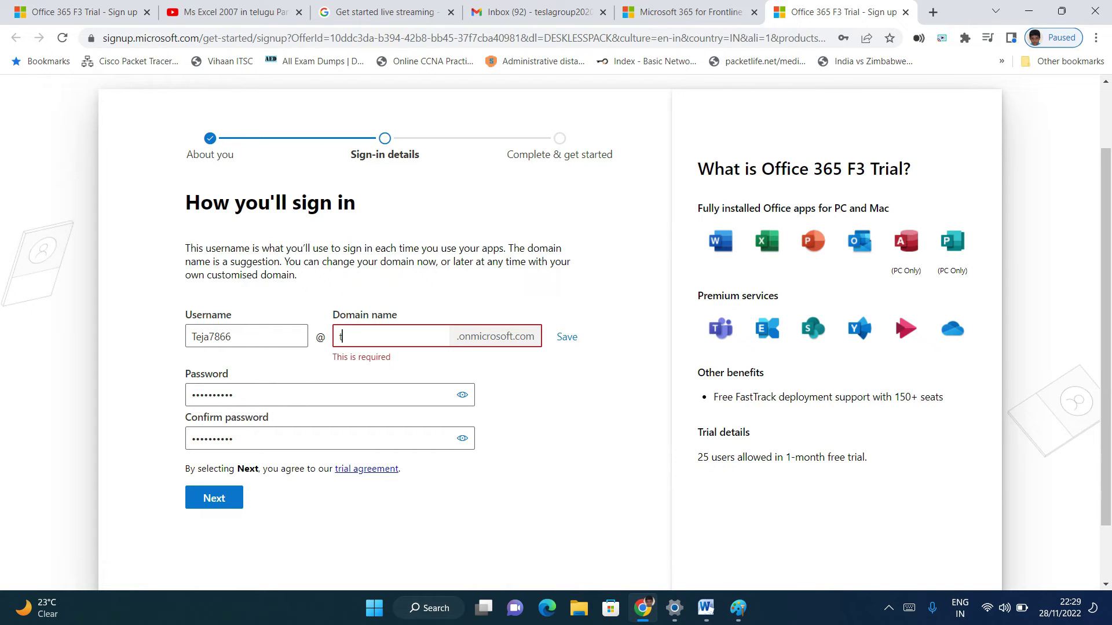
{"action": "type", "text": "techtutorials"}
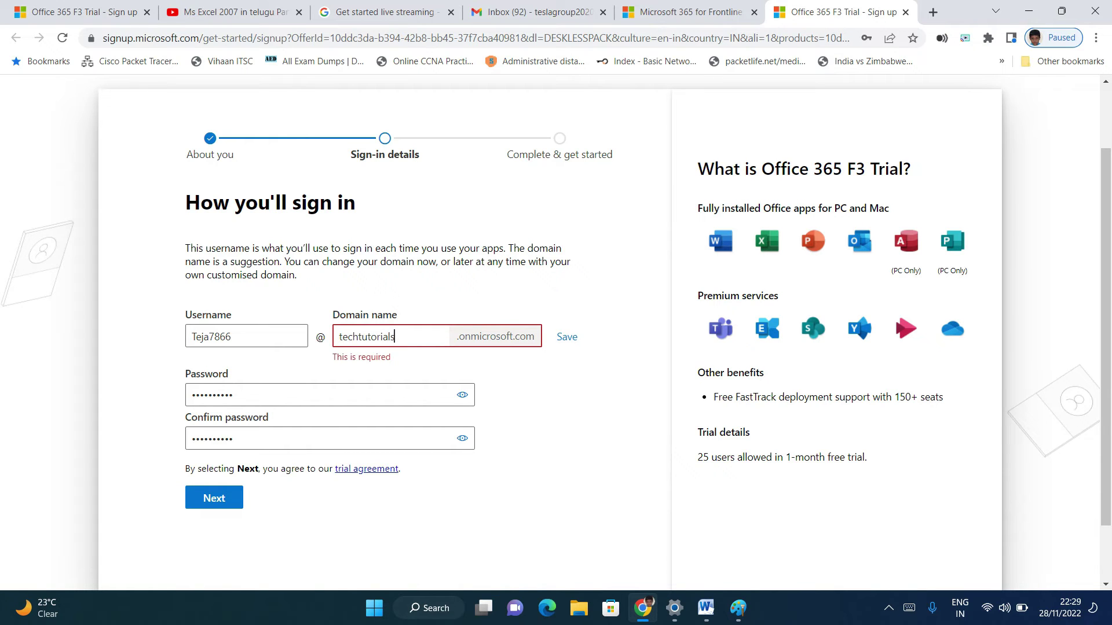
{"action": "type", "text": "telugu"}
{"action": "key", "text": "Return"}
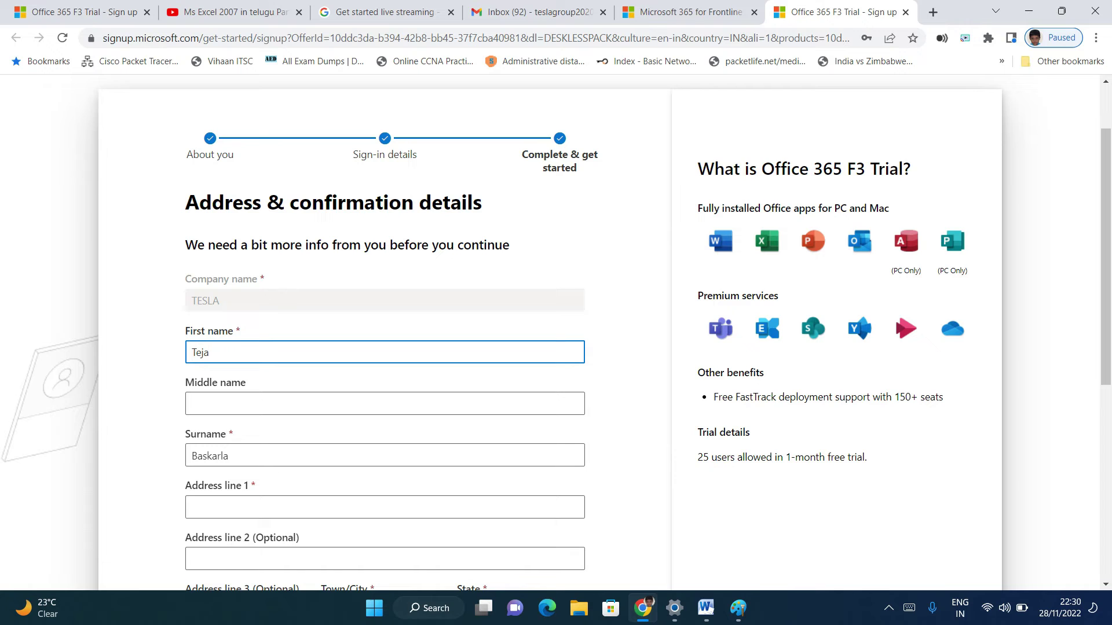
Enter the first address line and choose the state from the dropdown
{"action": "scroll", "coordinate": [385, 335], "scroll_direction": "down", "scroll_amount": 3}
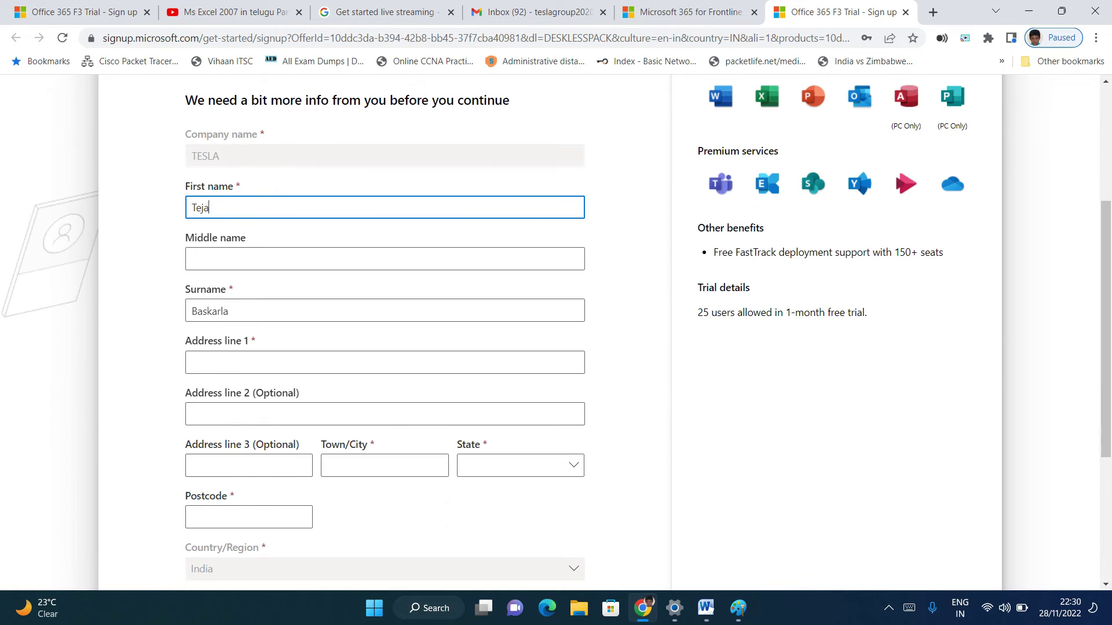
{"action": "left_click", "coordinate": [272, 363]}
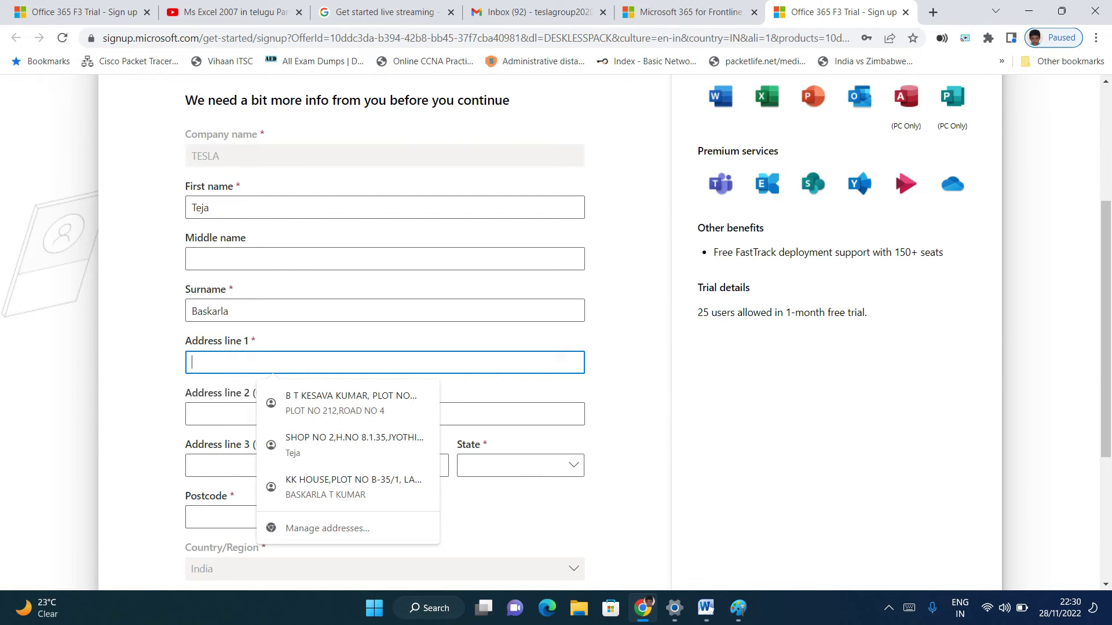
{"action": "type", "text": "Hyderaba"}
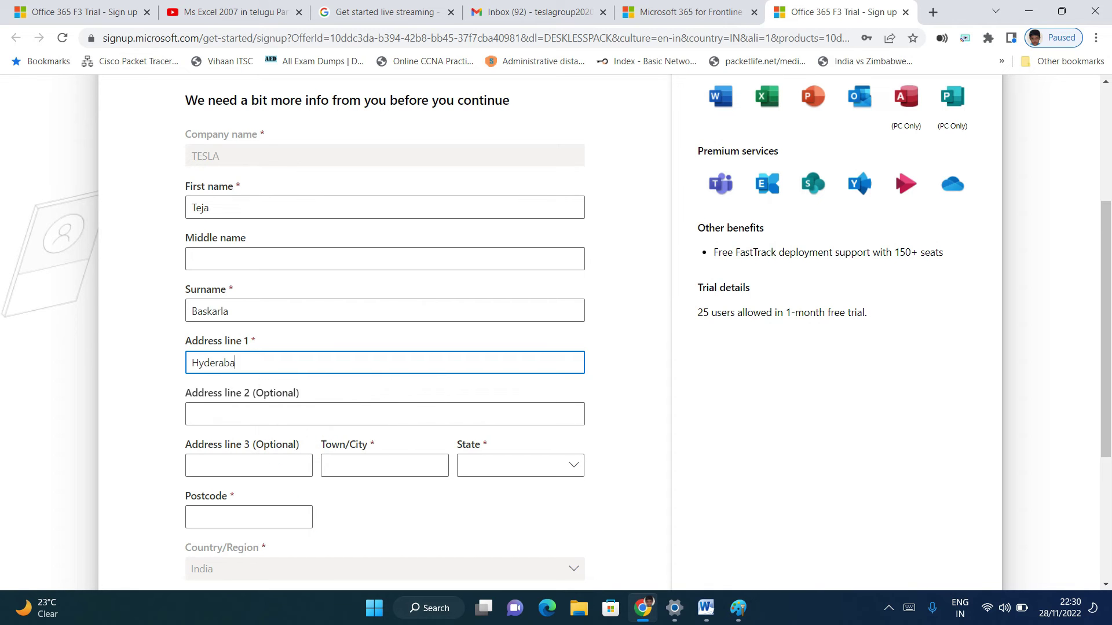
{"action": "type", "text": "d"}
{"action": "key", "text": "Tab"}
{"action": "key", "text": "Tab"}
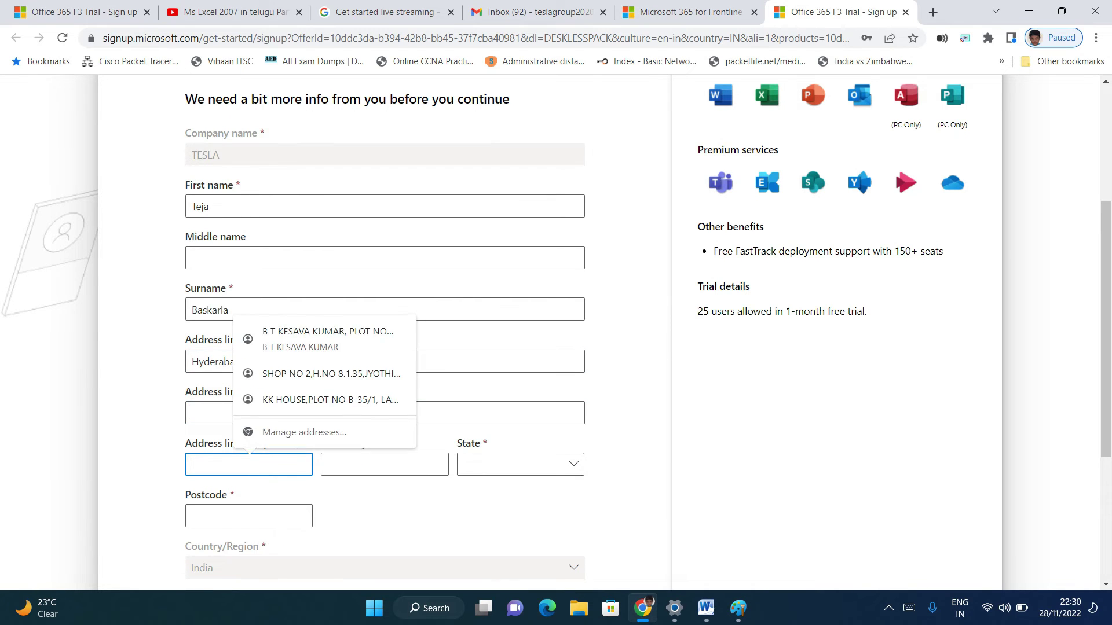
{"action": "scroll", "coordinate": [556, 333], "scroll_direction": "down", "scroll_amount": 4}
{"action": "key", "text": "Tab"}
{"action": "key", "text": "Tab"}
{"action": "key", "text": "alt+Down"}
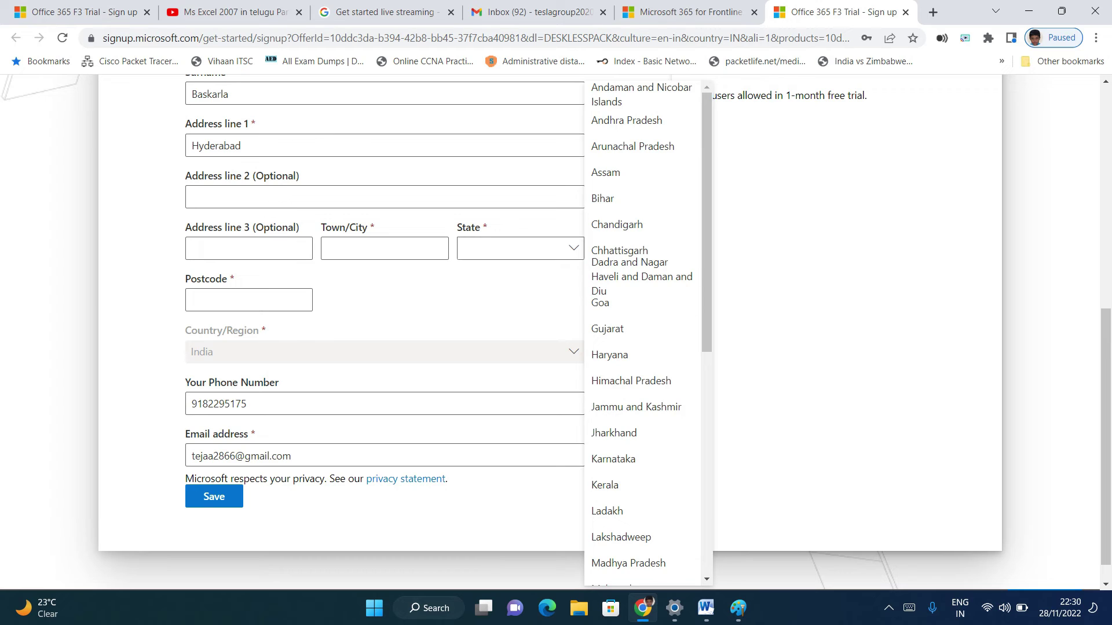
{"action": "key", "text": "Down"}
{"action": "key", "text": "Down"}
{"action": "key", "text": "Down"}
{"action": "key", "text": "Down"}
{"action": "key", "text": "Down"}
{"action": "key", "text": "Down"}
{"action": "key", "text": "Down"}
{"action": "key", "text": "Down"}
{"action": "key", "text": "Down"}
{"action": "key", "text": "Down"}
{"action": "key", "text": "Down"}
{"action": "key", "text": "Down"}
{"action": "key", "text": "Down"}
{"action": "key", "text": "Down"}
{"action": "key", "text": "Down"}
{"action": "key", "text": "Down"}
{"action": "key", "text": "Down"}
{"action": "key", "text": "Down"}
{"action": "key", "text": "Down"}
{"action": "key", "text": "Down"}
{"action": "key", "text": "Return"}
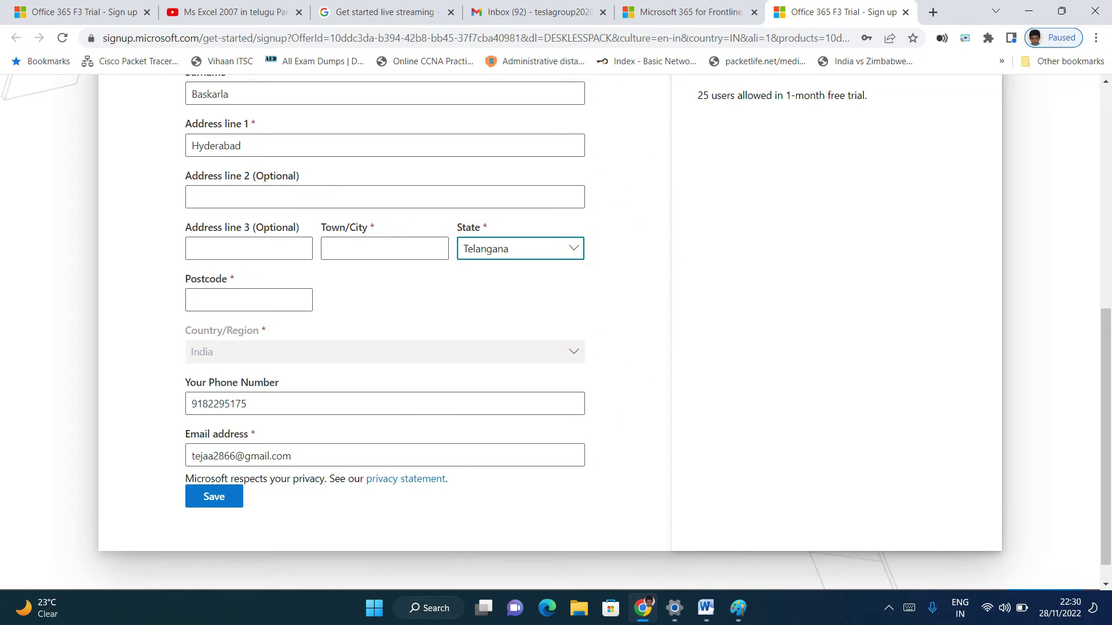
Enter the town/city and postcode, then save the address details
{"action": "left_click", "coordinate": [384, 248]}
{"action": "type", "text": "Hyderabad"}
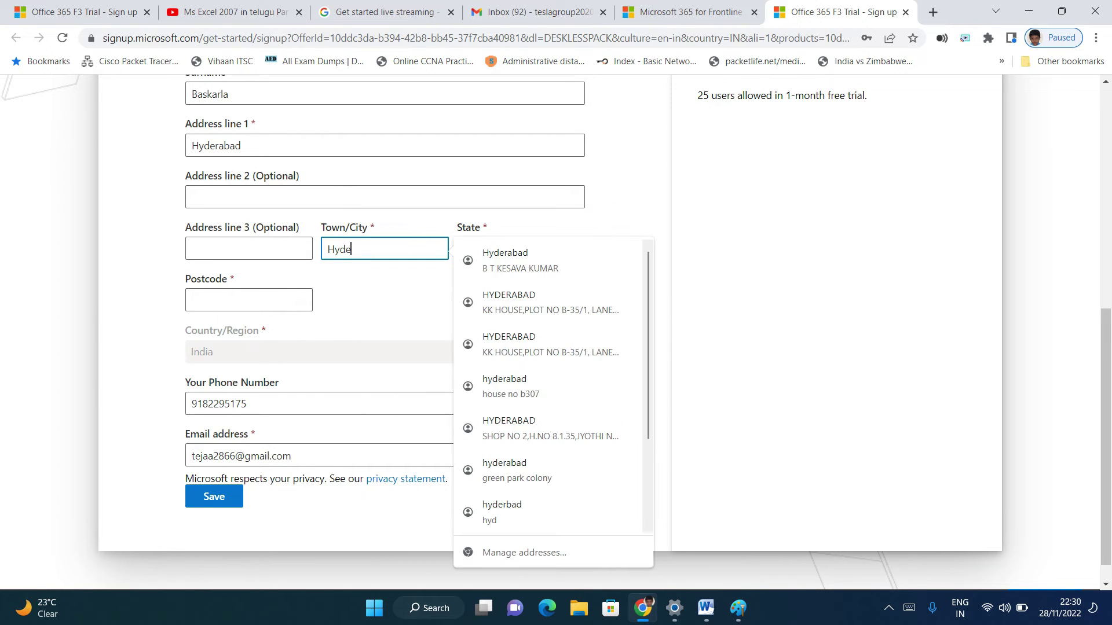
{"action": "left_click", "coordinate": [249, 300]}
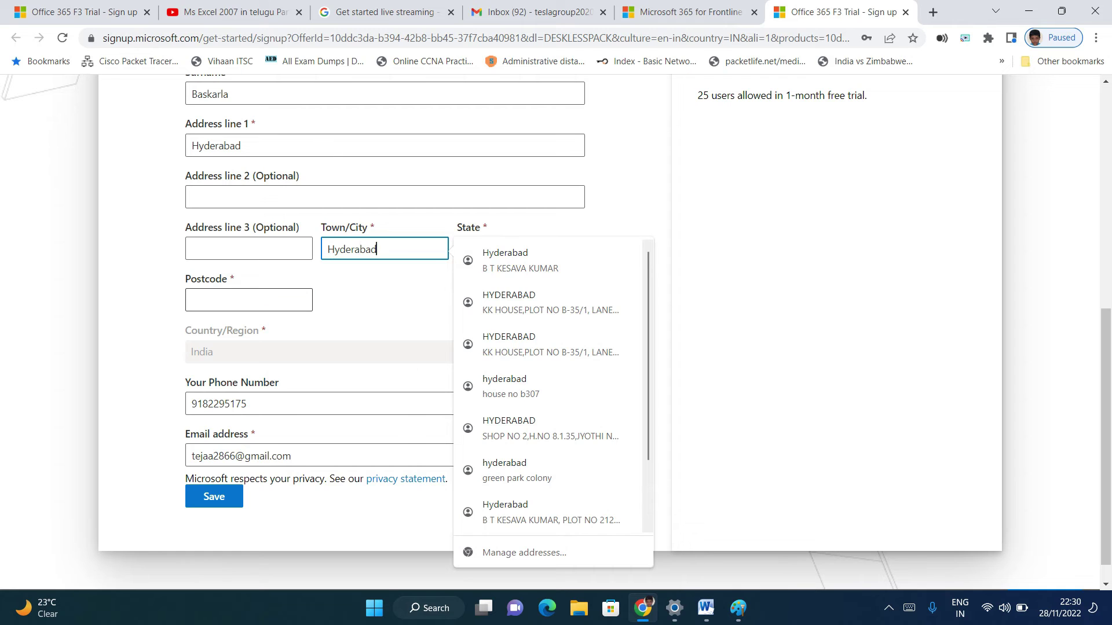
{"action": "type", "text": "5000"}
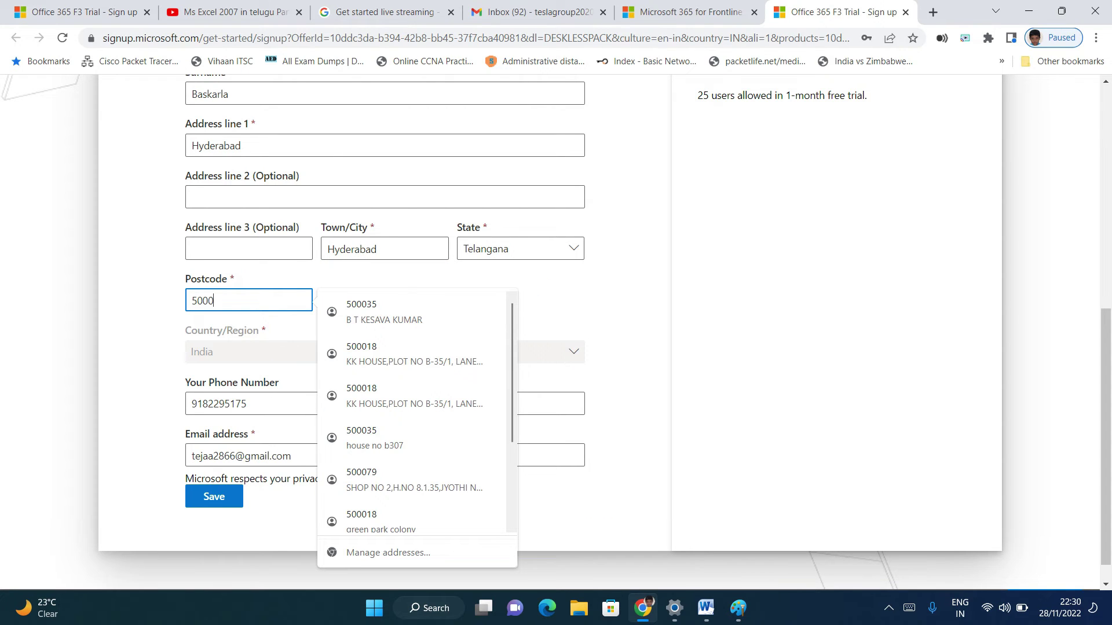
{"action": "type", "text": "35"}
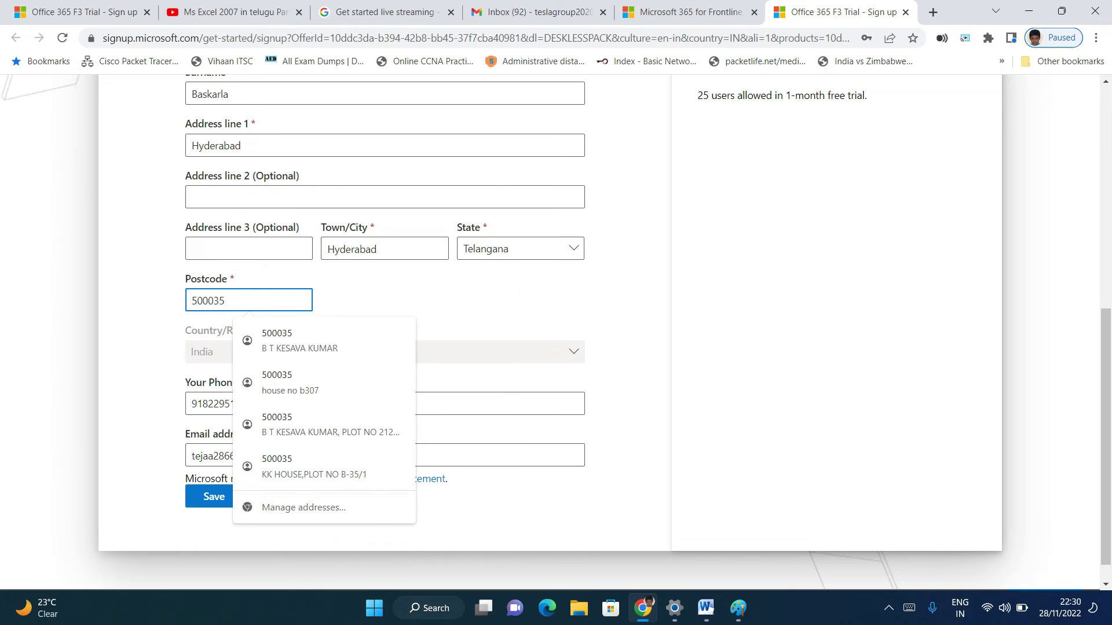
{"action": "key", "text": "Escape"}
{"action": "scroll", "coordinate": [556, 333], "scroll_direction": "down", "scroll_amount": 1}
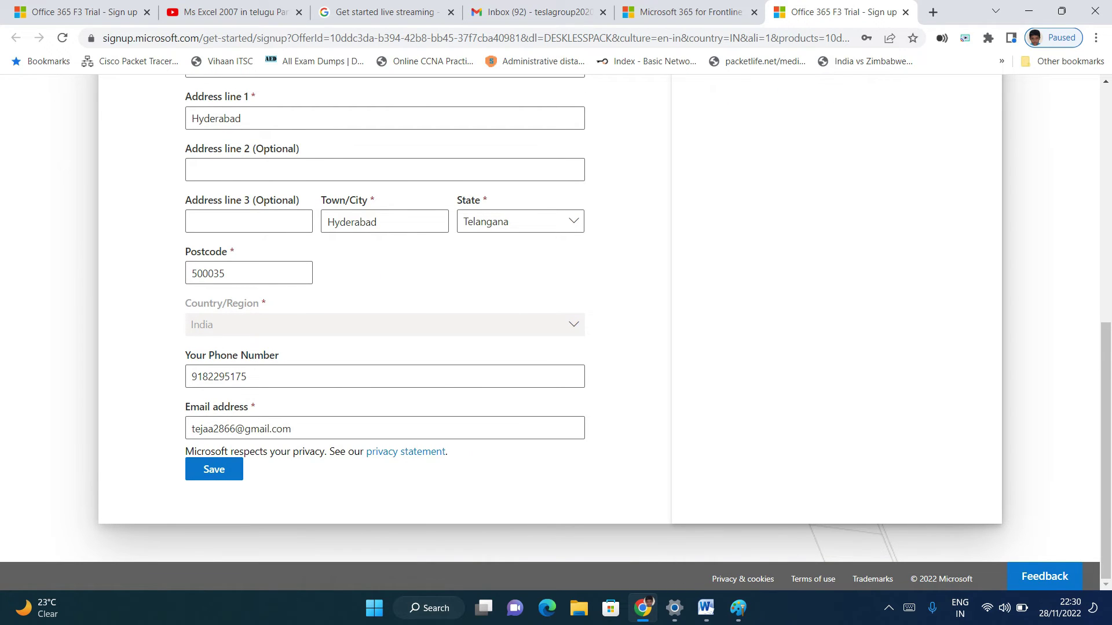
{"action": "scroll", "coordinate": [386, 289], "scroll_direction": "up", "scroll_amount": 6}
{"action": "scroll", "coordinate": [385, 290], "scroll_direction": "down", "scroll_amount": 6}
{"action": "left_click", "coordinate": [214, 469]}
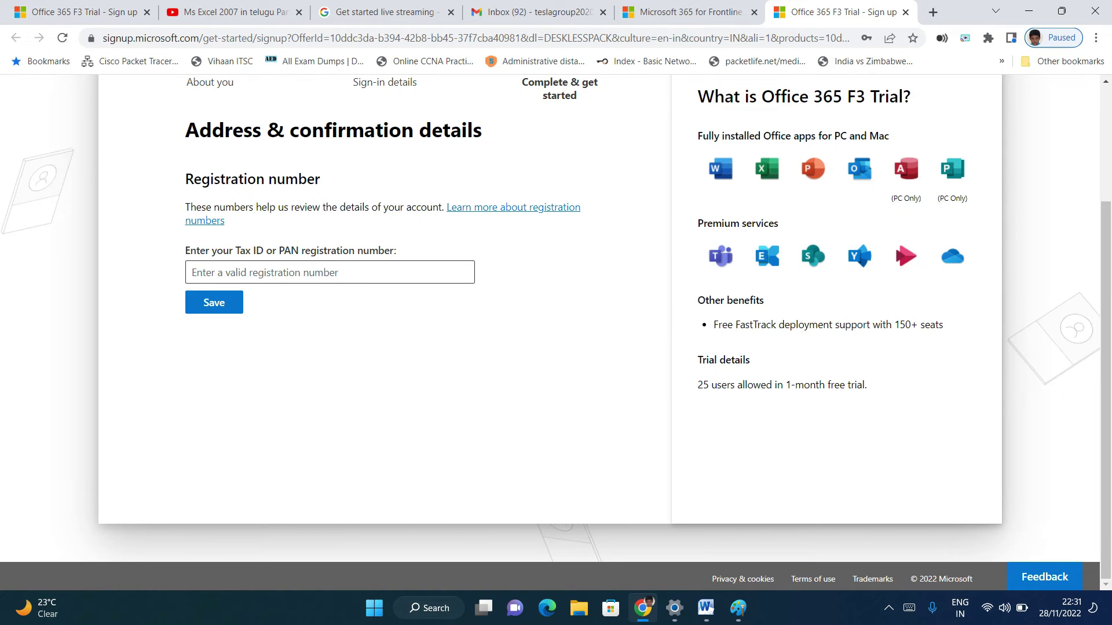
Submit the registration number form to complete the Office 365 F3 Trial sign-up
{"action": "left_click", "coordinate": [261, 272]}
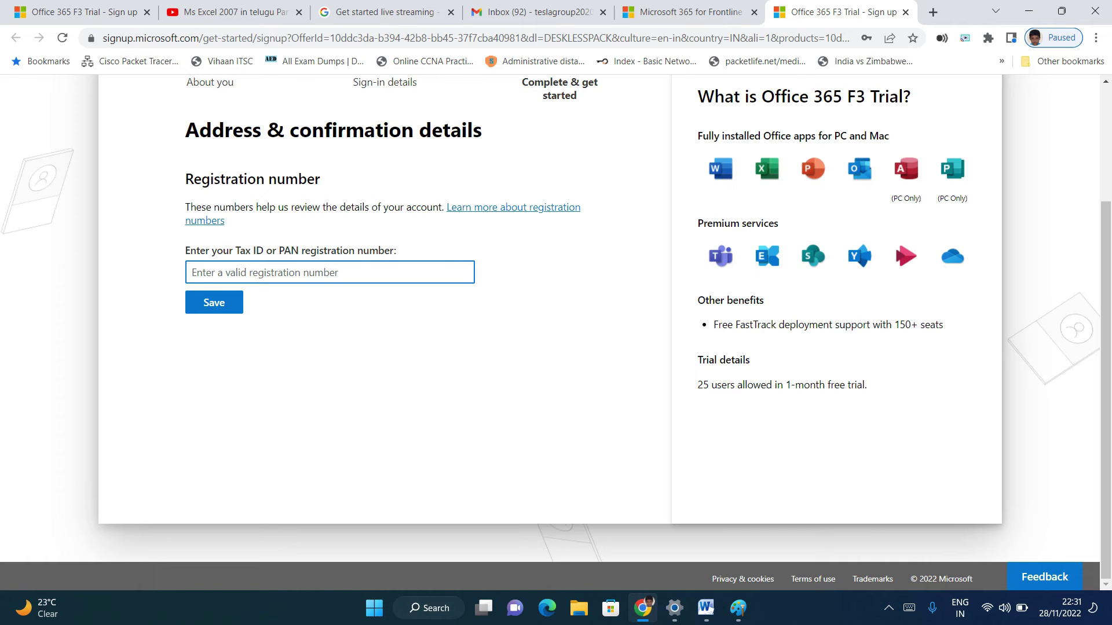
{"action": "scroll", "coordinate": [556, 333], "scroll_direction": "up", "scroll_amount": 3}
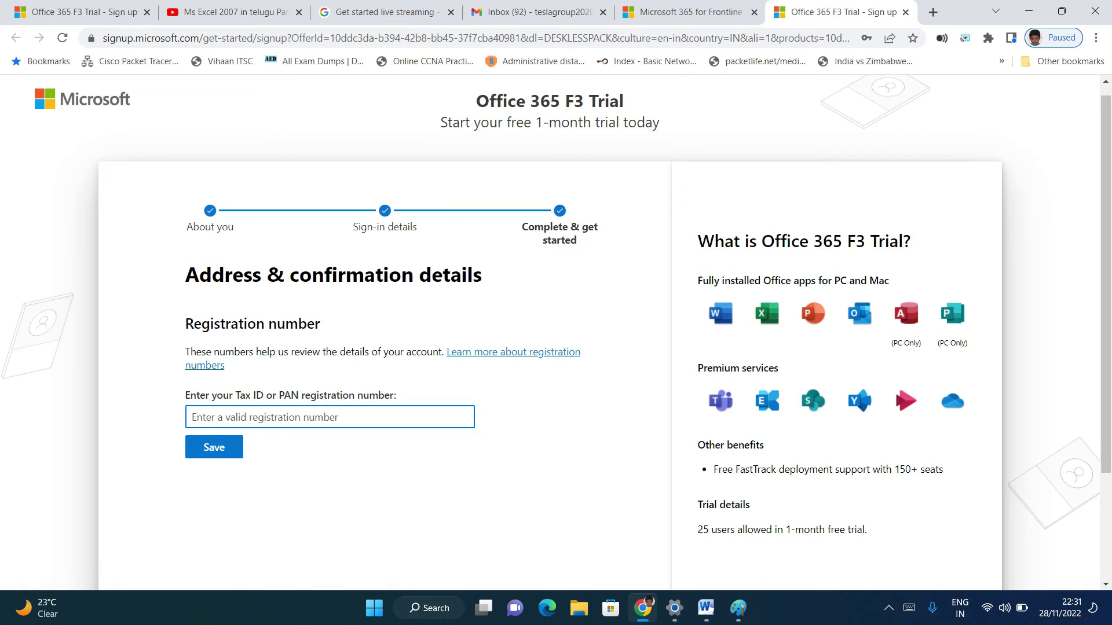
{"action": "key", "text": "Return"}
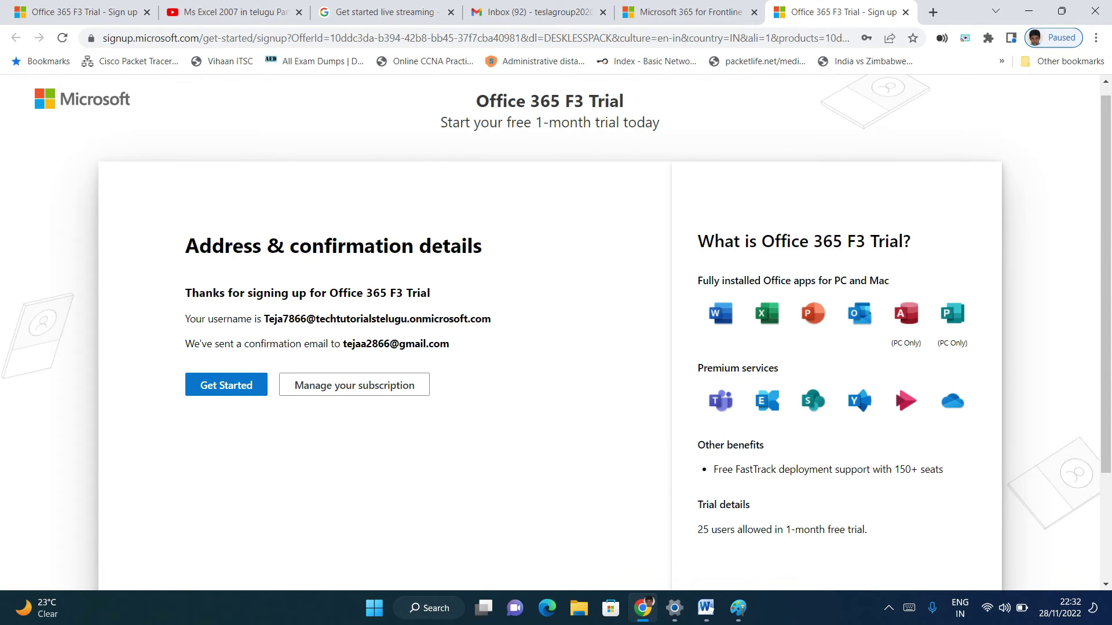
Snip the sign-up confirmation card showing the new username and confirmation email message
{"action": "left_click_drag", "start_coordinate": [322, 292], "coordinate": [421, 318]}
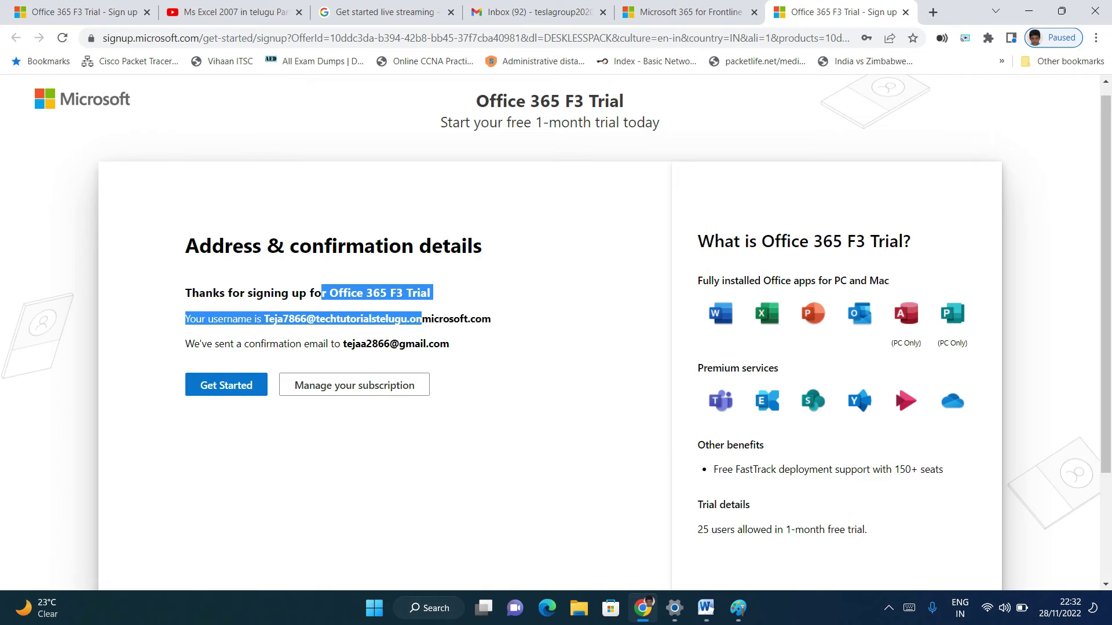
{"action": "left_click", "coordinate": [422, 319]}
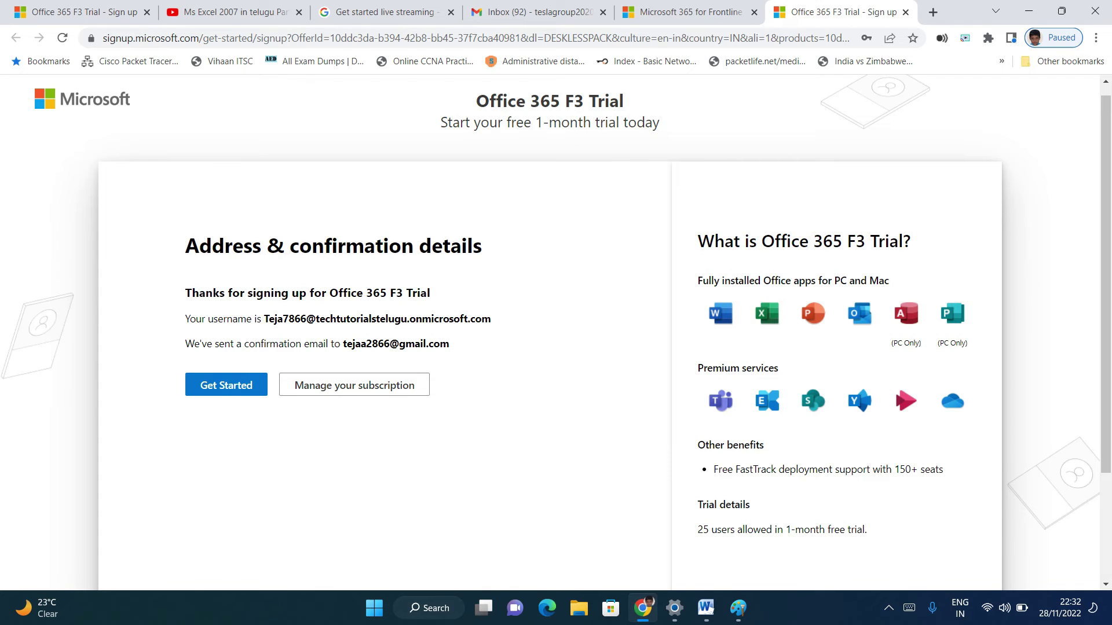
{"action": "left_click_drag", "start_coordinate": [207, 343], "coordinate": [434, 343]}
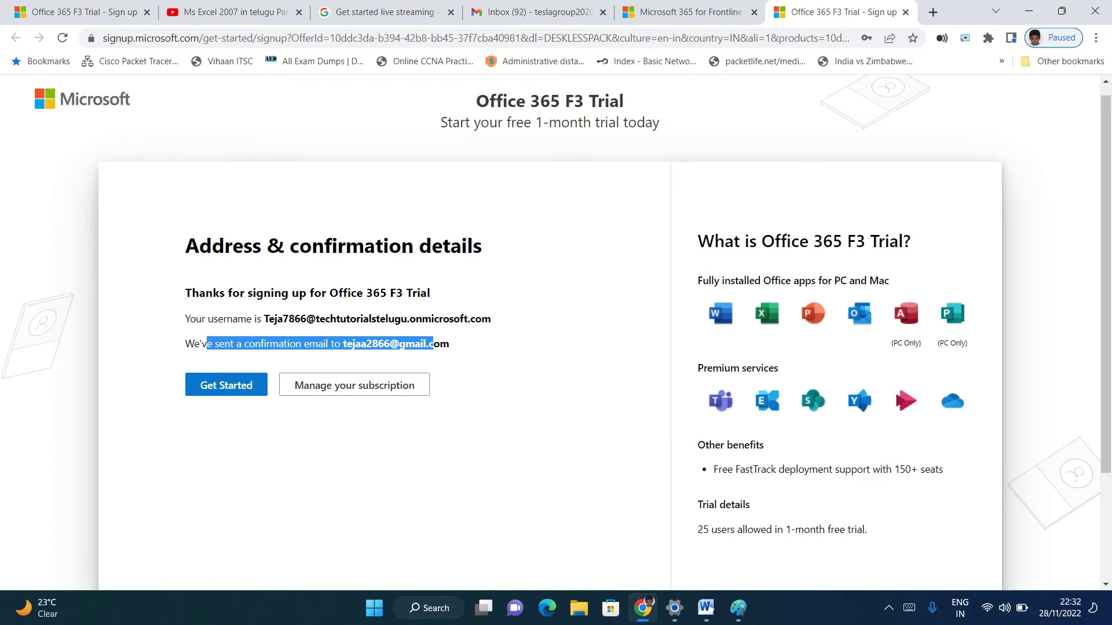
{"action": "left_click", "coordinate": [433, 344]}
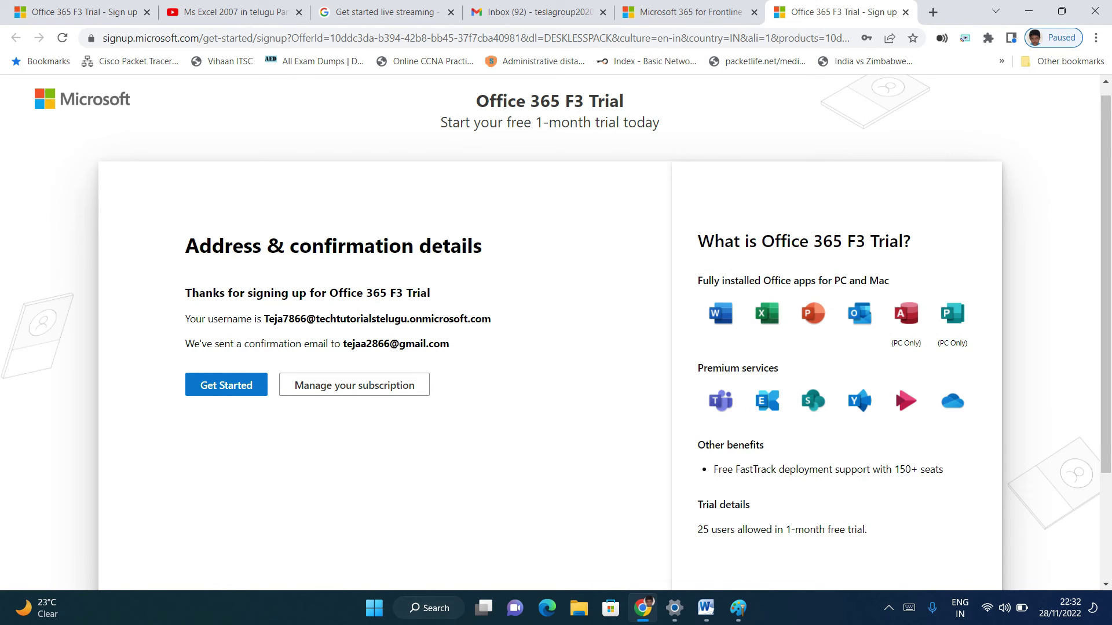
{"action": "key", "text": "super+shift+s"}
{"action": "left_click_drag", "start_coordinate": [127, 194], "coordinate": [596, 436]}
{"action": "left_click", "coordinate": [705, 608]}
Paste the confirmation snip below the Word title, then minimize Word
{"action": "left_click", "coordinate": [625, 375]}
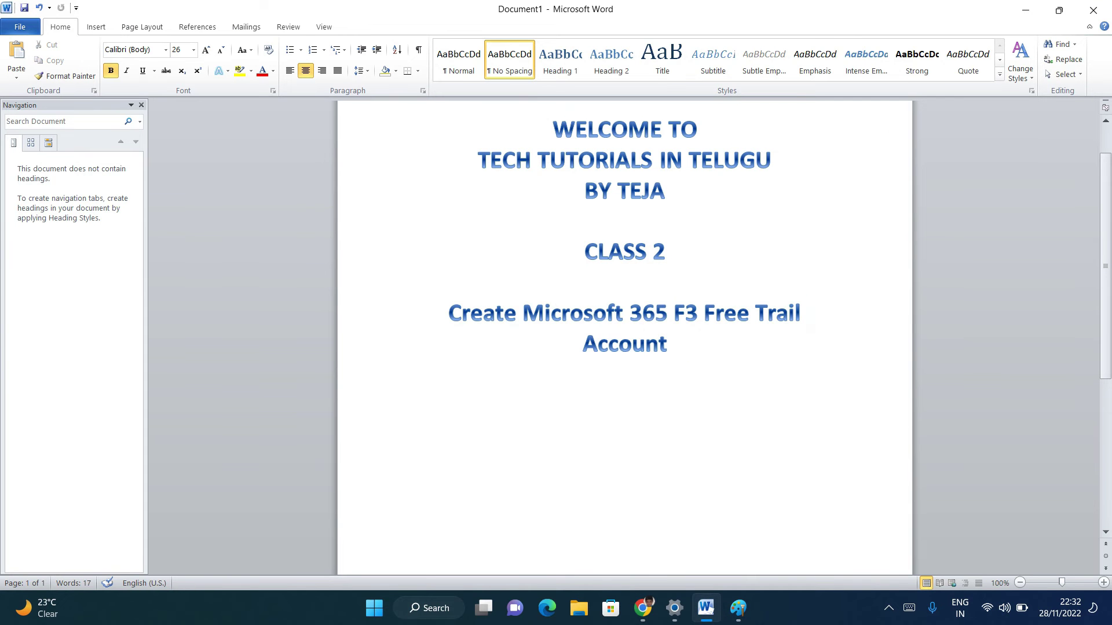
{"action": "key", "text": "ctrl+v"}
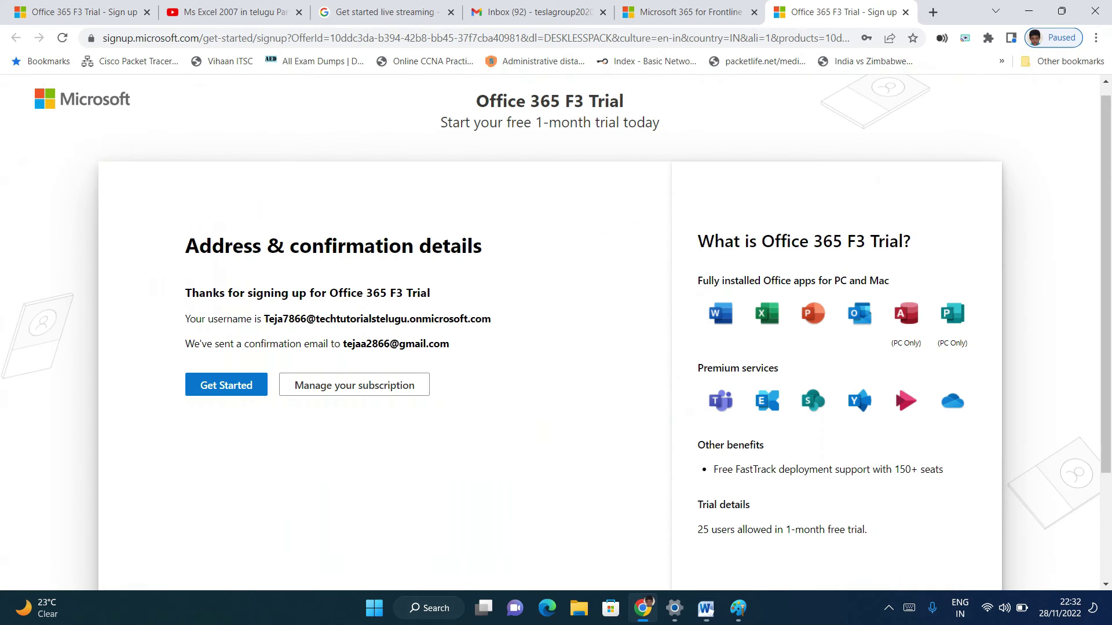
{"action": "left_click", "coordinate": [1026, 10]}
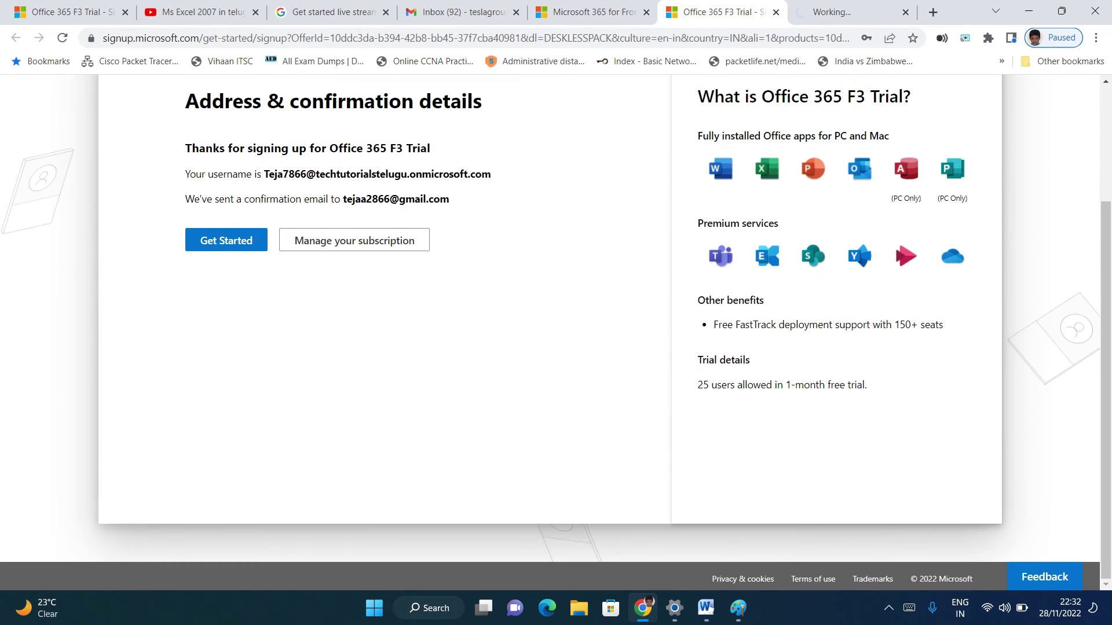
Switch to the Microsoft 365 admin center tab, where 'Let's finish setting things up' loads
{"action": "left_click_drag", "start_coordinate": [698, 385], "coordinate": [867, 385]}
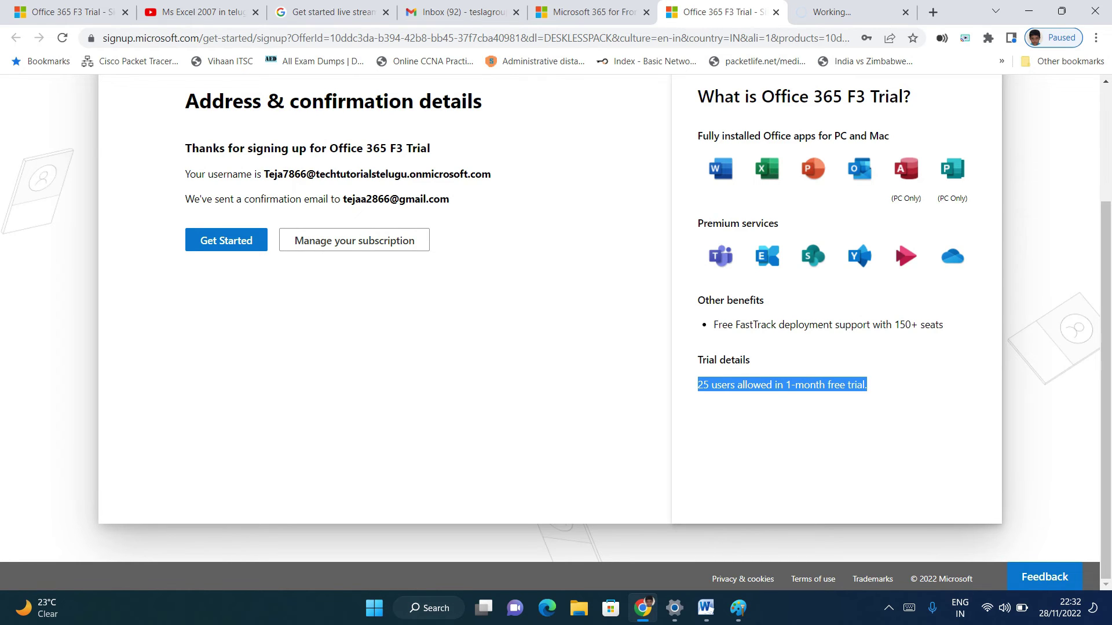
{"action": "scroll", "coordinate": [556, 318], "scroll_direction": "up", "scroll_amount": 2}
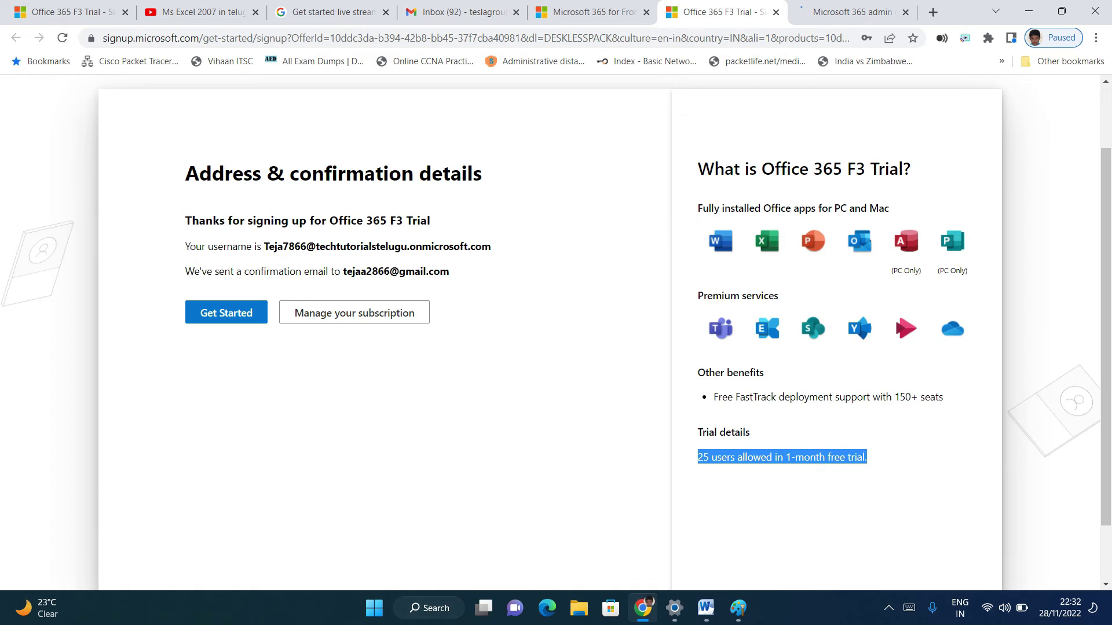
{"action": "key", "text": "ctrl+Tab"}
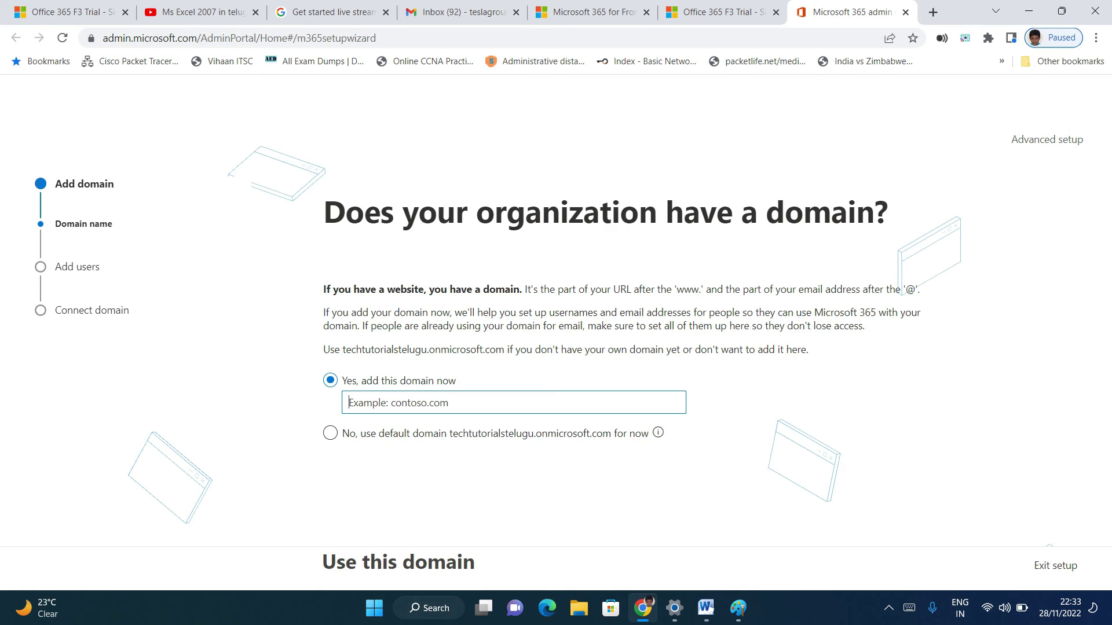
Keep the default onmicrosoft domain by choosing 'No, use default domain' and 'Use this domain'
{"action": "left_click_drag", "start_coordinate": [364, 212], "coordinate": [888, 213]}
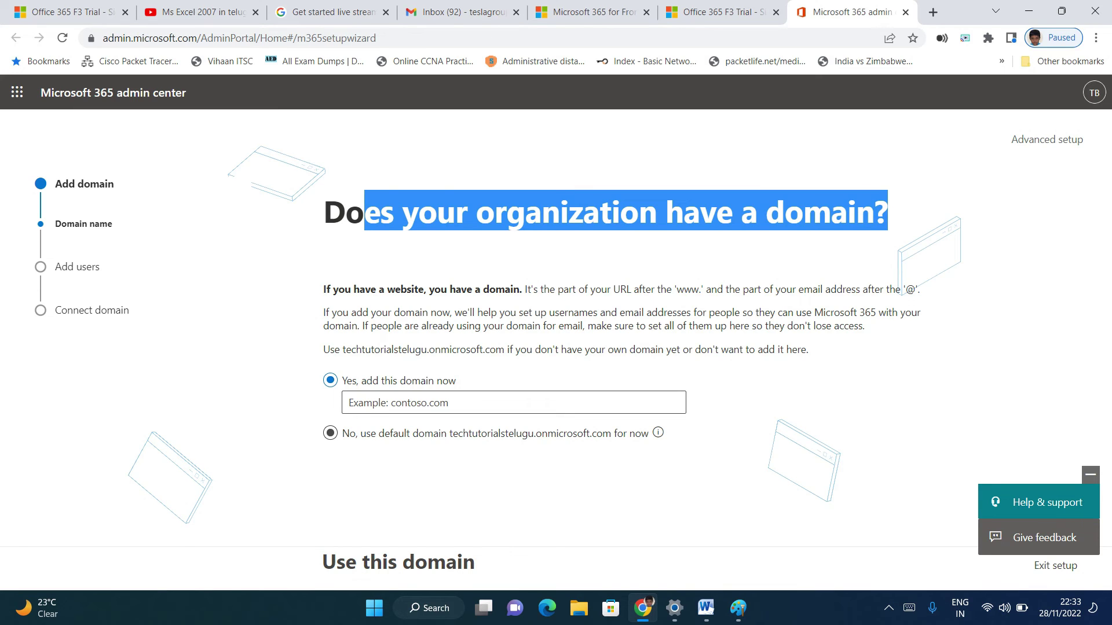
{"action": "left_click", "coordinate": [330, 434]}
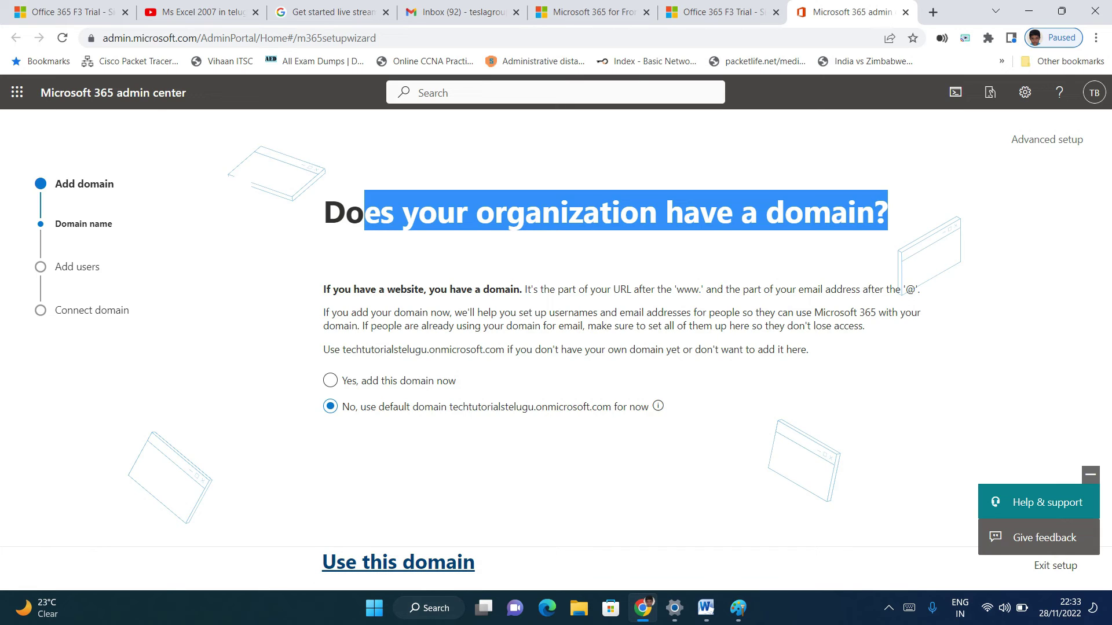
{"action": "left_click", "coordinate": [398, 563]}
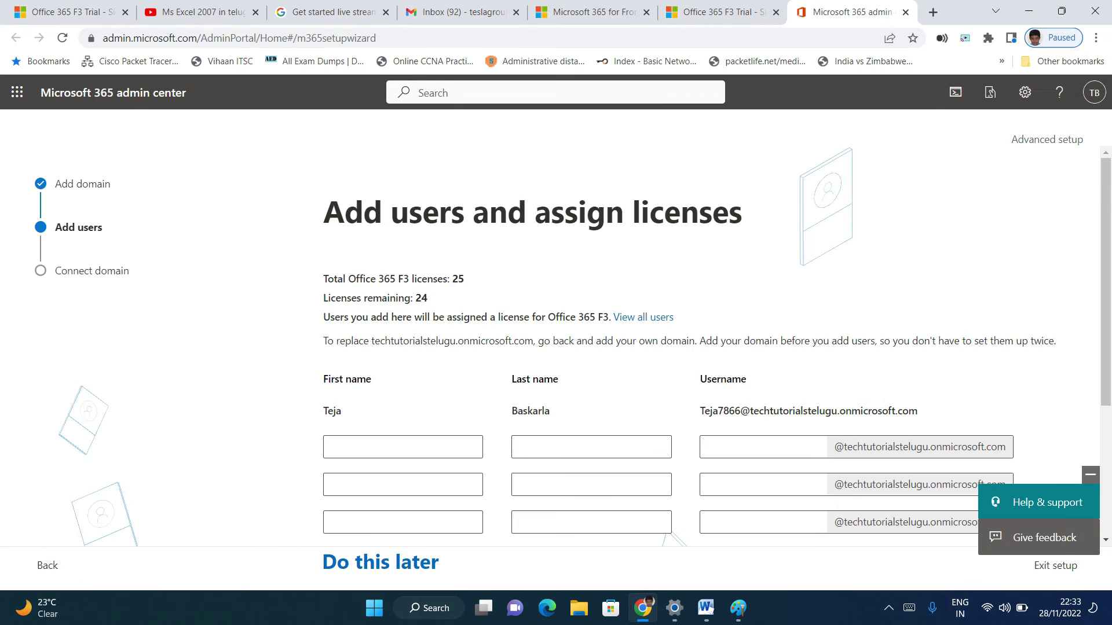
Postpone adding users with 'Do this later' on the Add users page
{"action": "left_click_drag", "start_coordinate": [450, 212], "coordinate": [731, 212]}
{"action": "scroll", "coordinate": [666, 348], "scroll_direction": "down", "scroll_amount": 3}
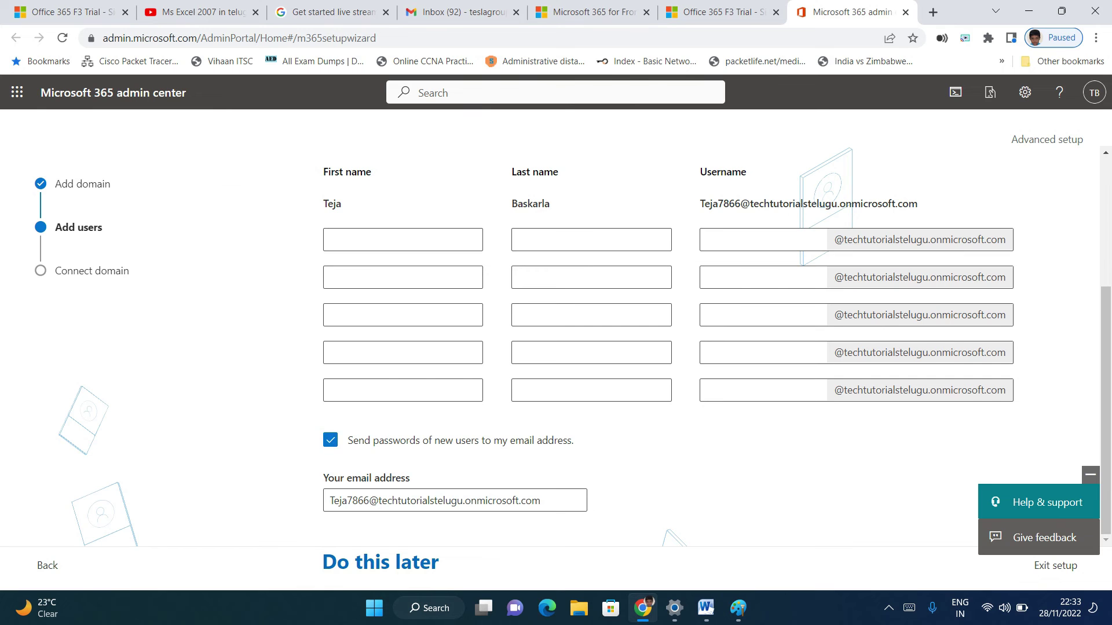
{"action": "scroll", "coordinate": [666, 348], "scroll_direction": "up", "scroll_amount": 3}
{"action": "left_click", "coordinate": [381, 562]}
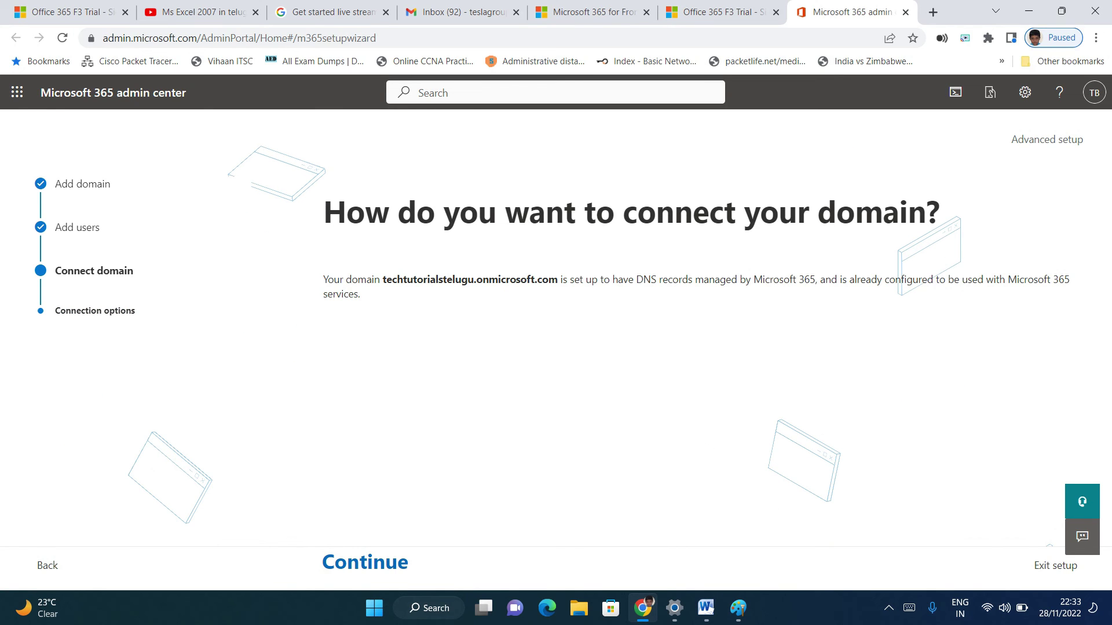
Continue past the connect-domain page, then go from 'Setup is complete' to the TESLA admin center home
{"action": "left_click_drag", "start_coordinate": [415, 212], "coordinate": [908, 212]}
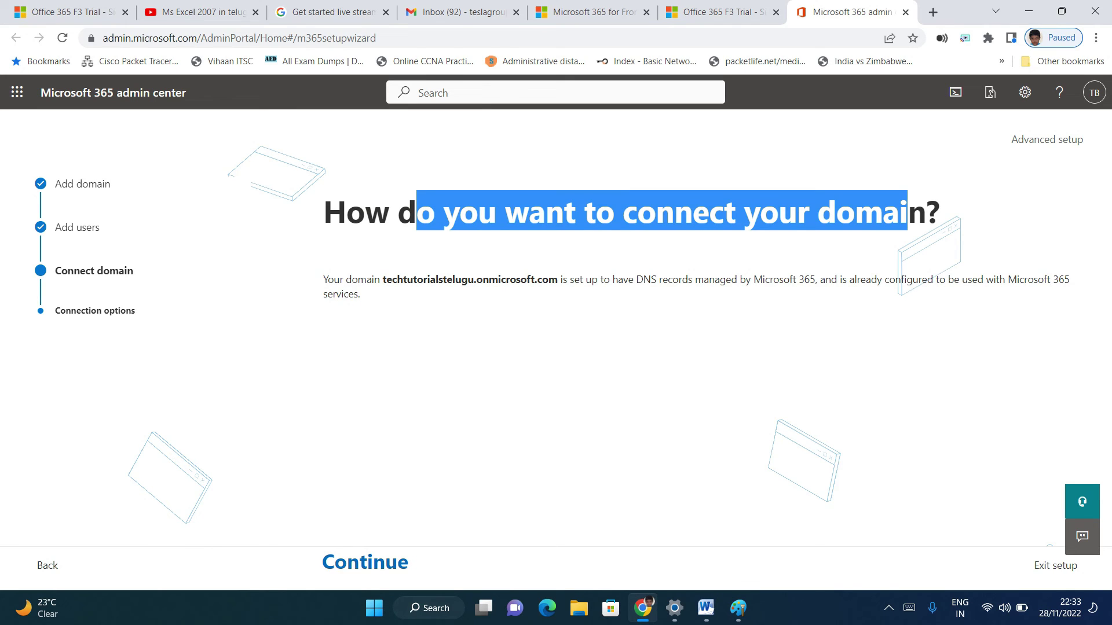
{"action": "left_click", "coordinate": [364, 562]}
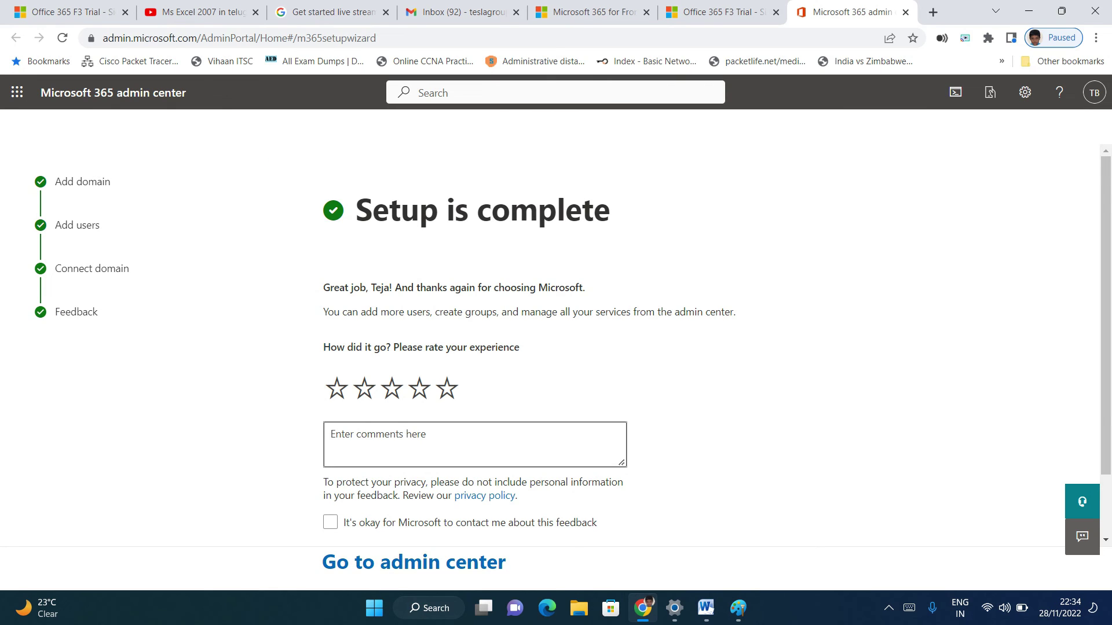
{"action": "left_click_drag", "start_coordinate": [389, 209], "coordinate": [609, 210]}
{"action": "left_click", "coordinate": [414, 562]}
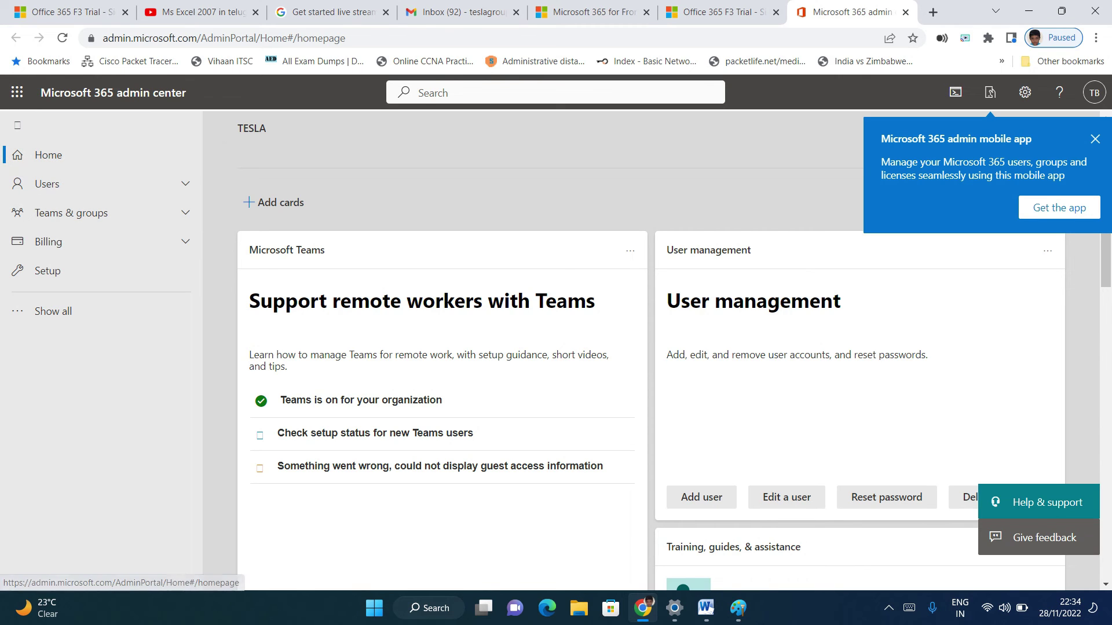
Expand and collapse Users and Teams & groups in the left nav, then expand Billing
{"action": "left_click", "coordinate": [46, 183]}
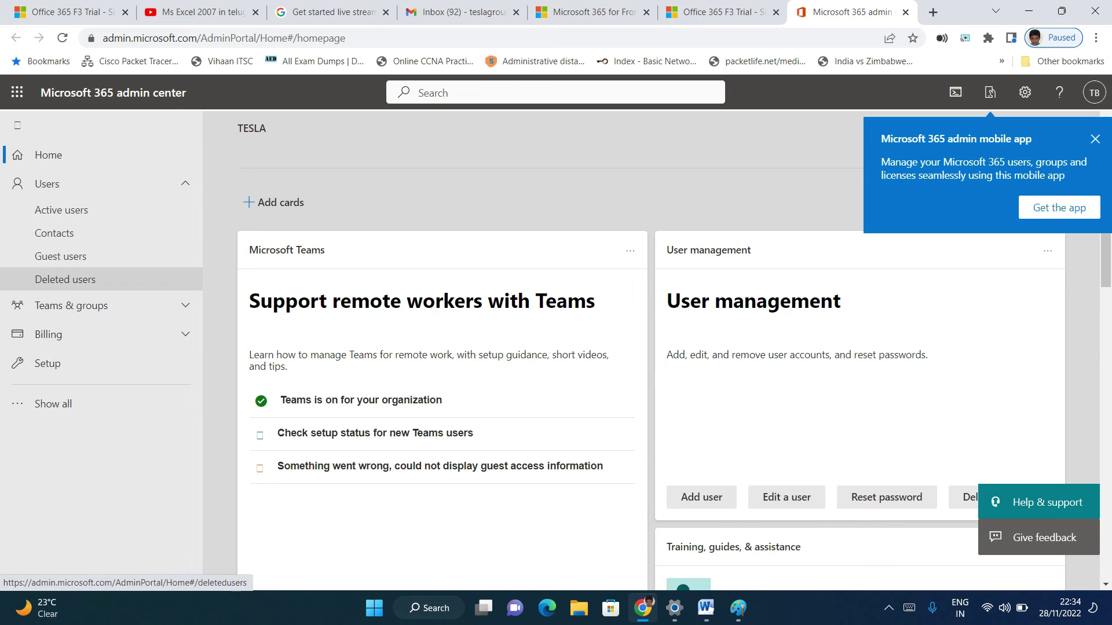
{"action": "left_click", "coordinate": [47, 184]}
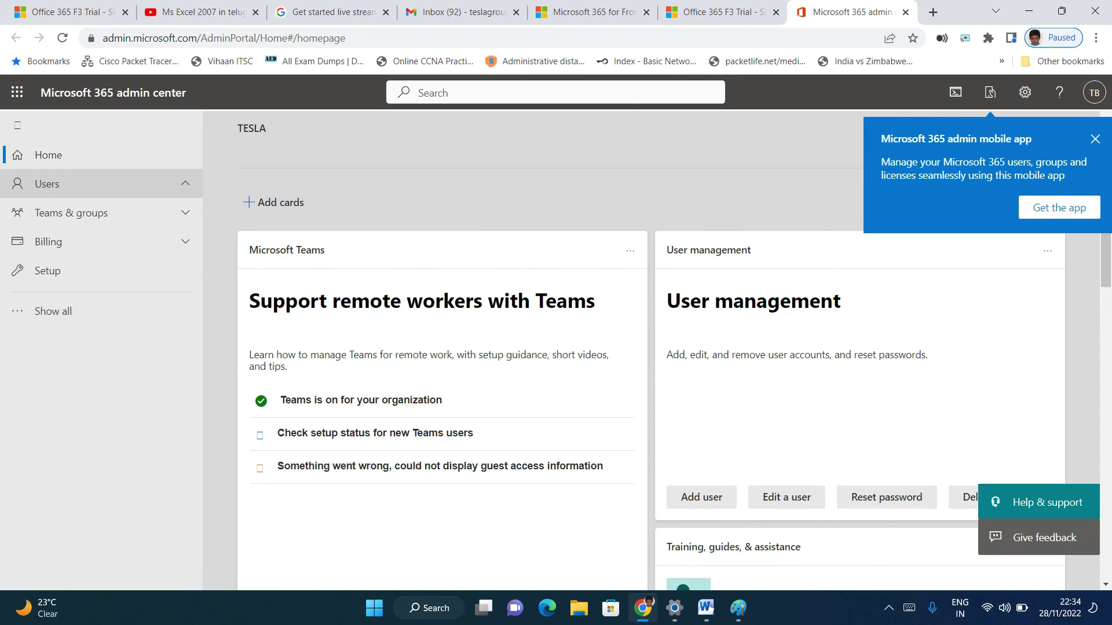
{"action": "left_click", "coordinate": [71, 213]}
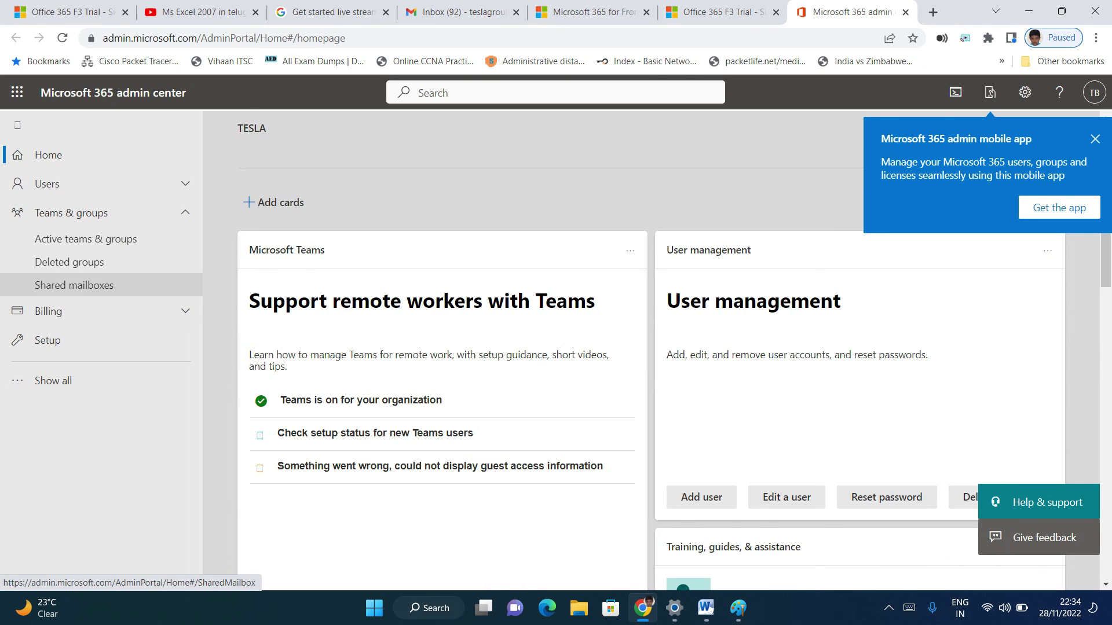
{"action": "left_click", "coordinate": [71, 212]}
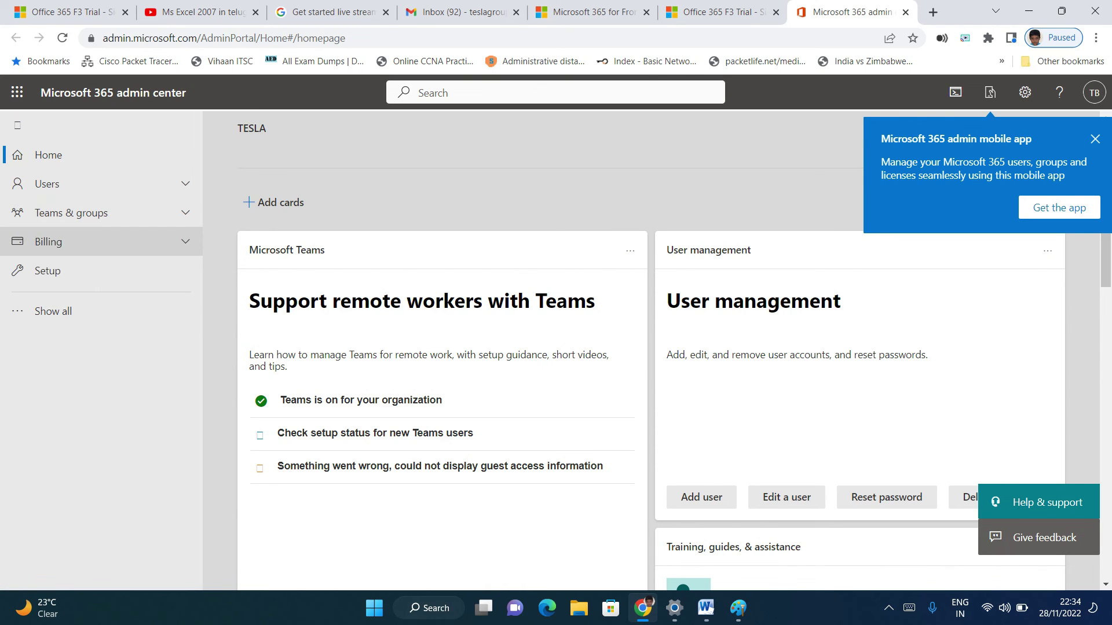
{"action": "left_click", "coordinate": [48, 241]}
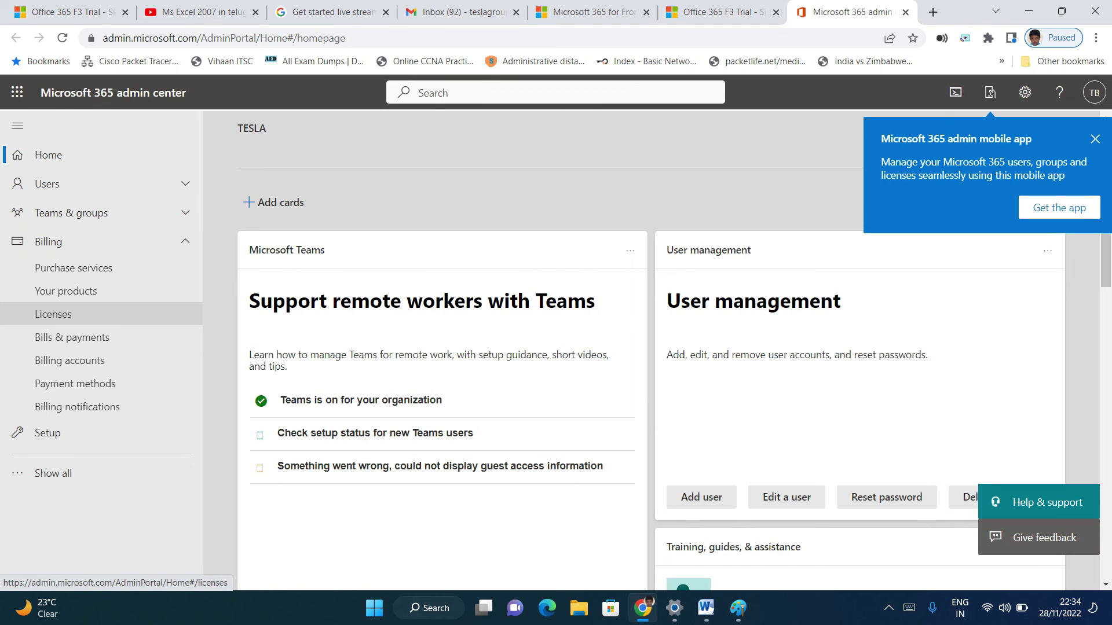
Visit Setup, show all navigation sections including Roles, Resources and Support, and return Home
{"action": "left_click", "coordinate": [48, 433]}
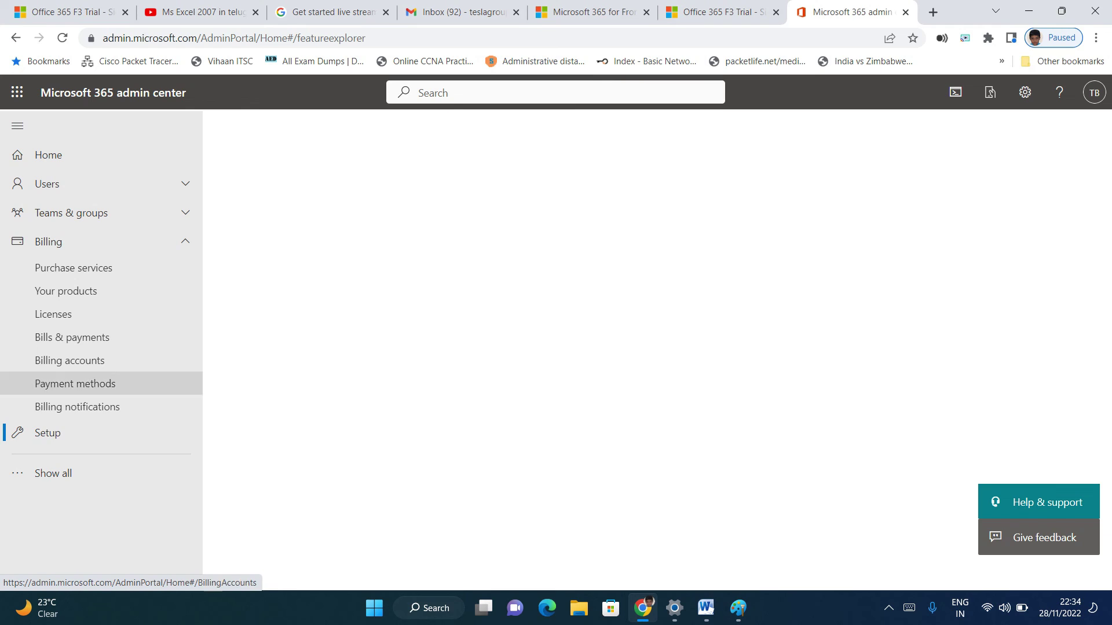
{"action": "left_click", "coordinate": [53, 473]}
{"action": "scroll", "coordinate": [64, 359], "scroll_direction": "down", "scroll_amount": 5}
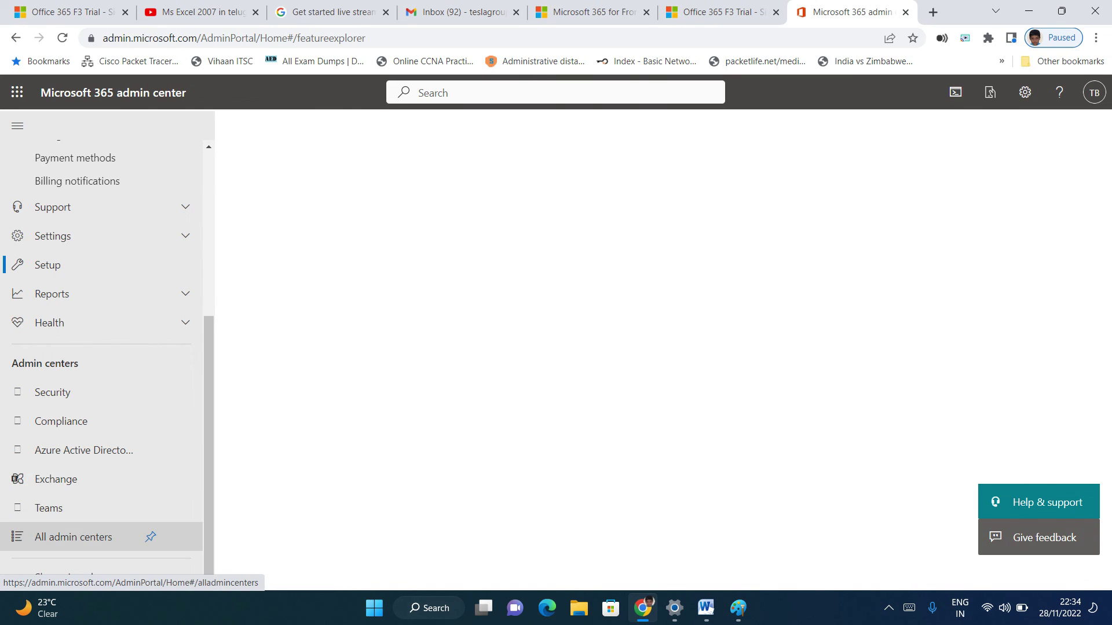
{"action": "scroll", "coordinate": [86, 479], "scroll_direction": "up", "scroll_amount": 5}
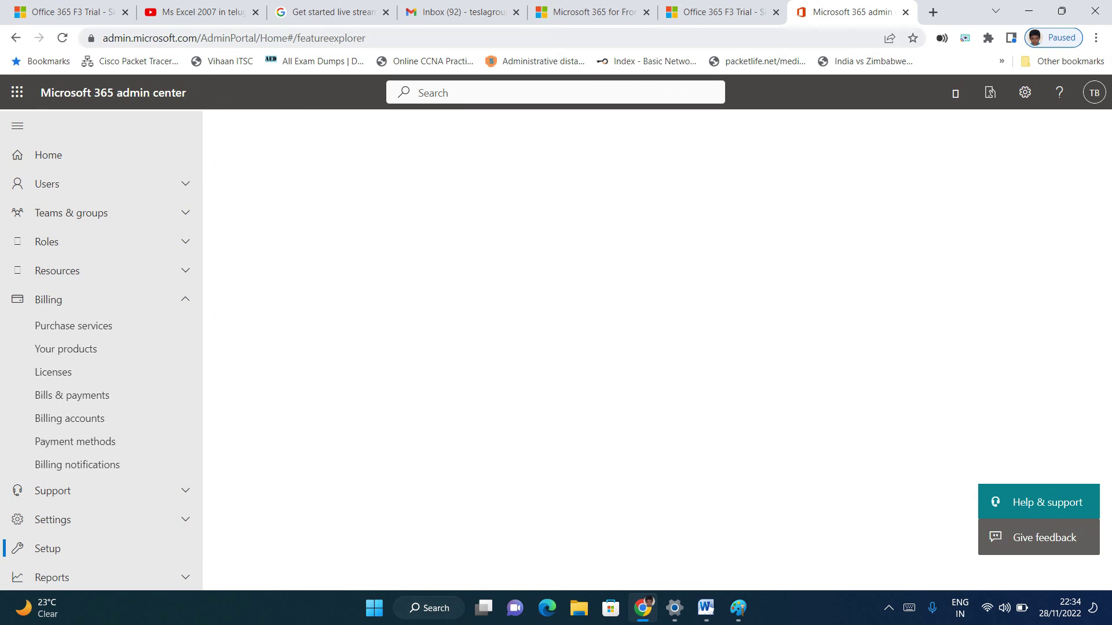
{"action": "left_click", "coordinate": [48, 155]}
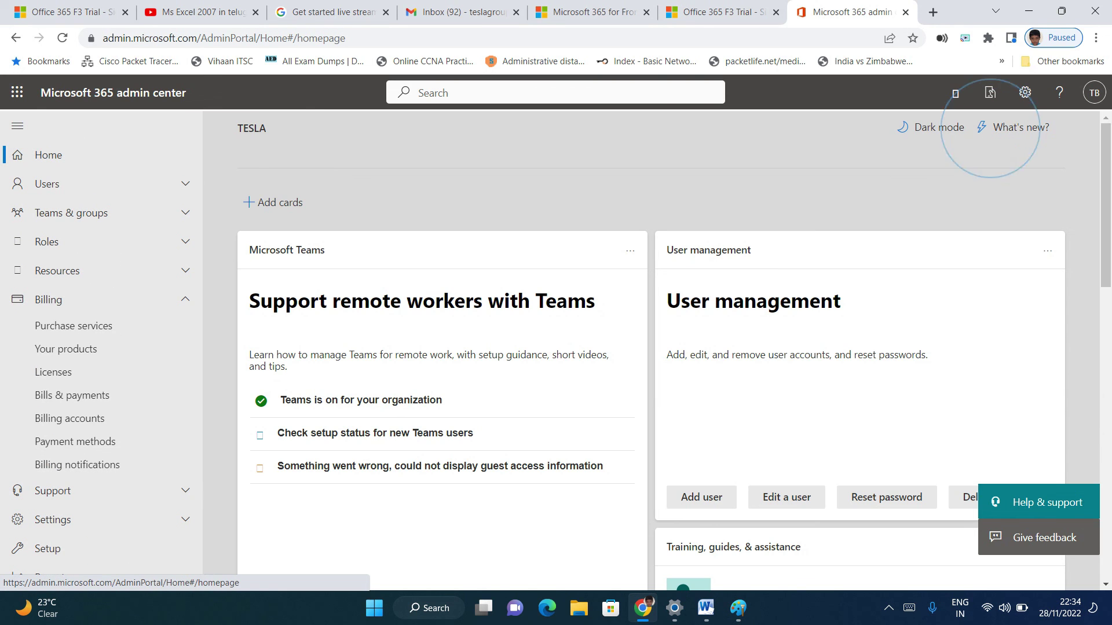
{"action": "scroll", "coordinate": [990, 128], "scroll_direction": "down", "scroll_amount": 6}
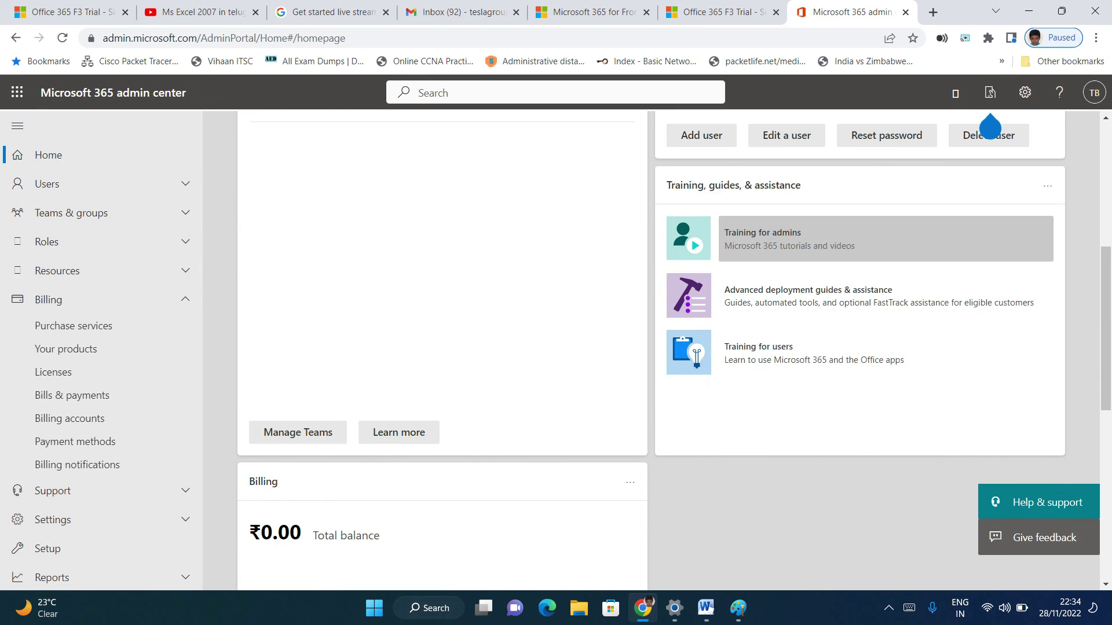
{"action": "scroll", "coordinate": [990, 128], "scroll_direction": "up", "scroll_amount": 6}
{"action": "left_click", "coordinate": [990, 127]}
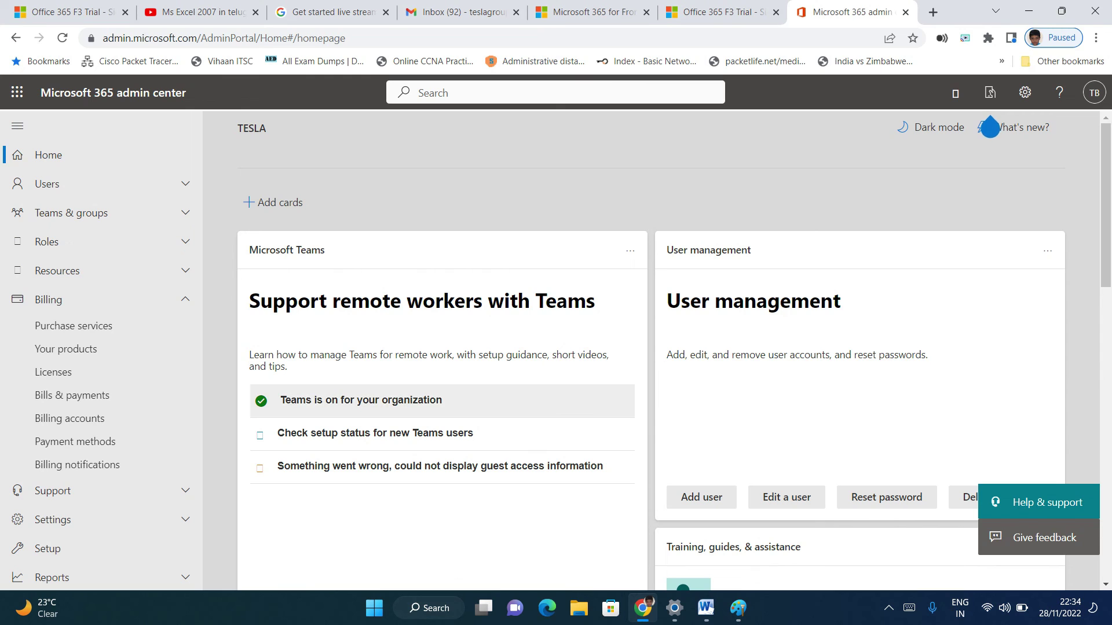
{"action": "scroll", "coordinate": [990, 126], "scroll_direction": "down", "scroll_amount": 10}
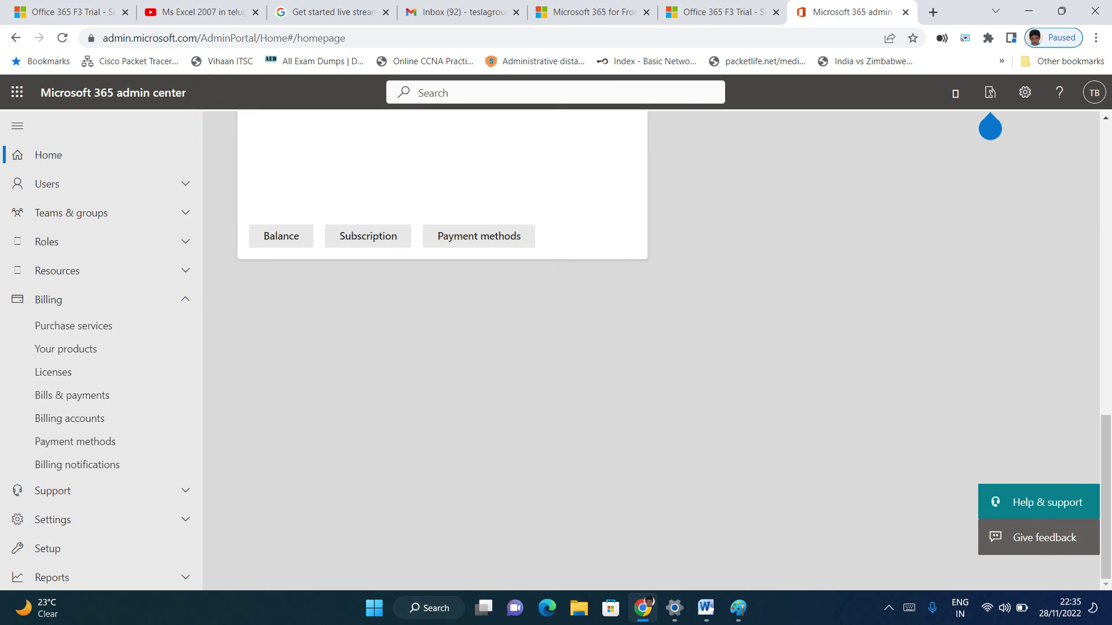
{"action": "scroll", "coordinate": [991, 127], "scroll_direction": "up", "scroll_amount": 4}
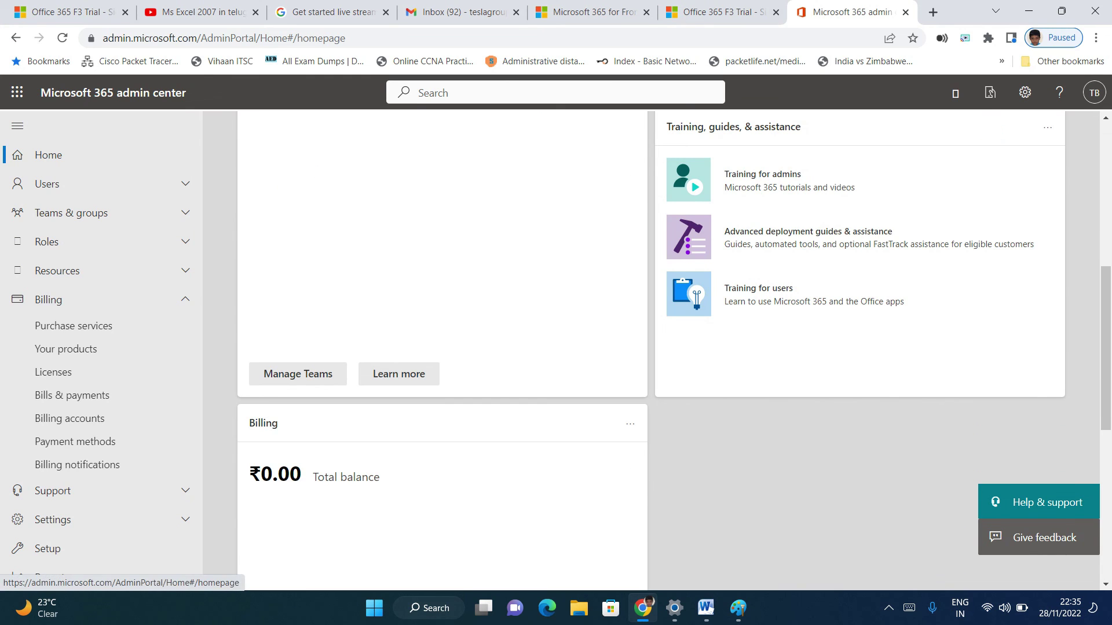
{"action": "scroll", "coordinate": [440, 348], "scroll_direction": "down", "scroll_amount": 6}
{"action": "key", "text": "Home"}
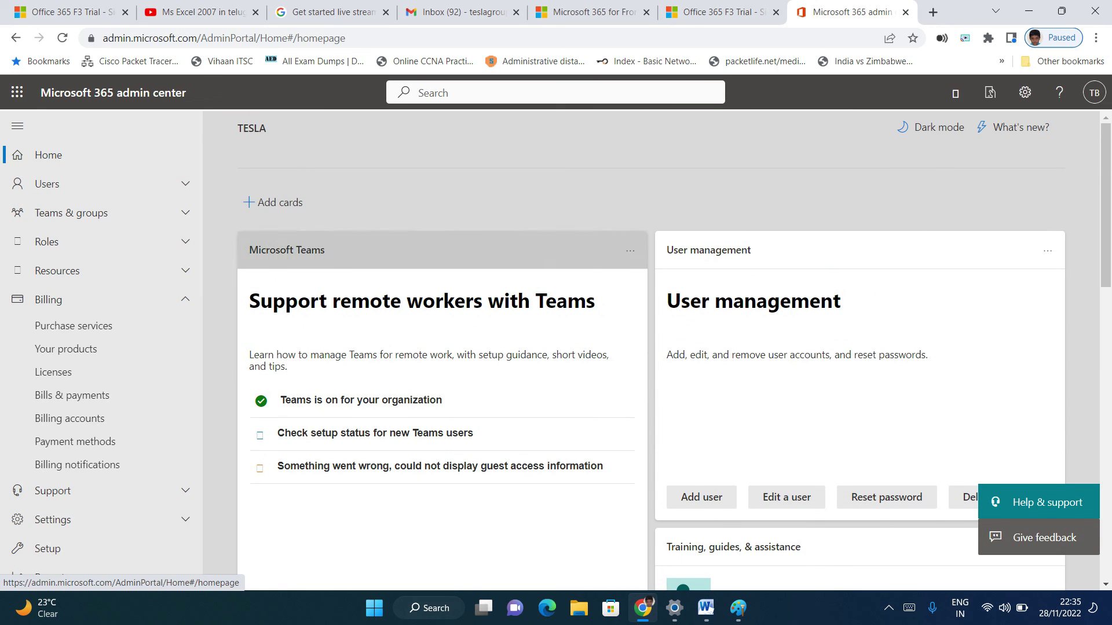